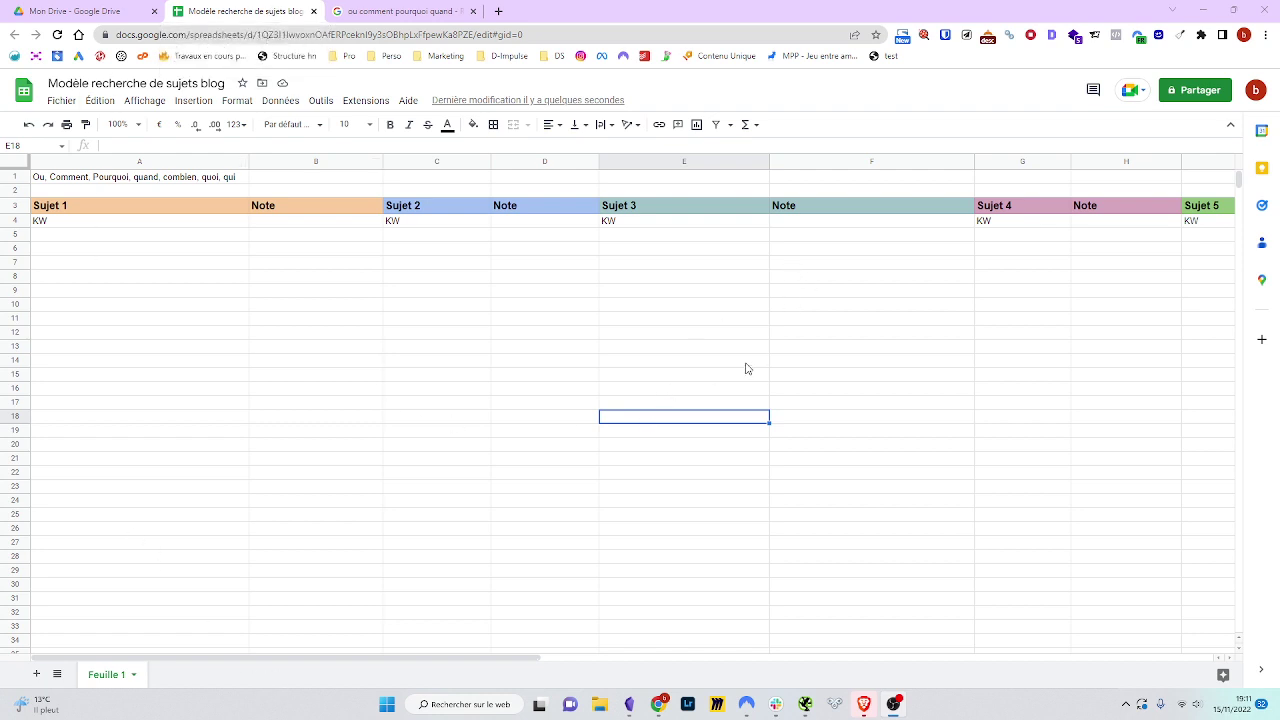
{"action": "left_click", "coordinate": [204, 208]}
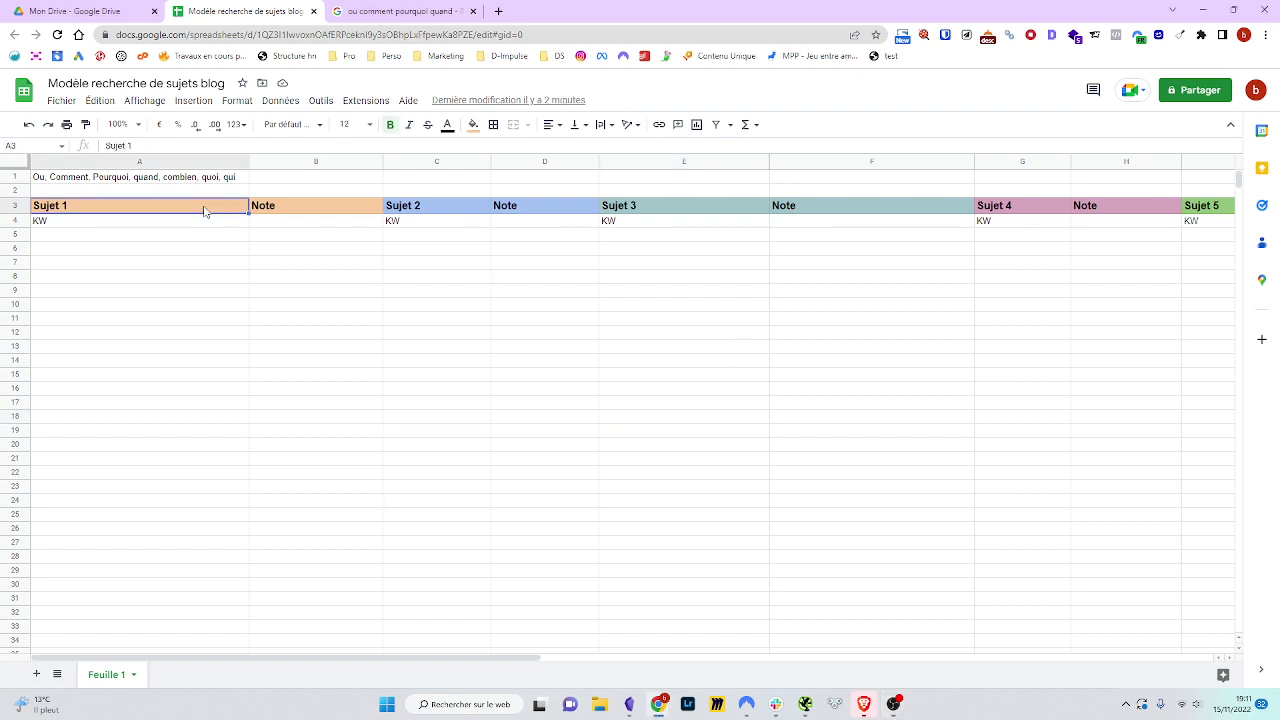
{"action": "left_click", "coordinate": [400, 212]}
{"action": "left_click", "coordinate": [641, 207]}
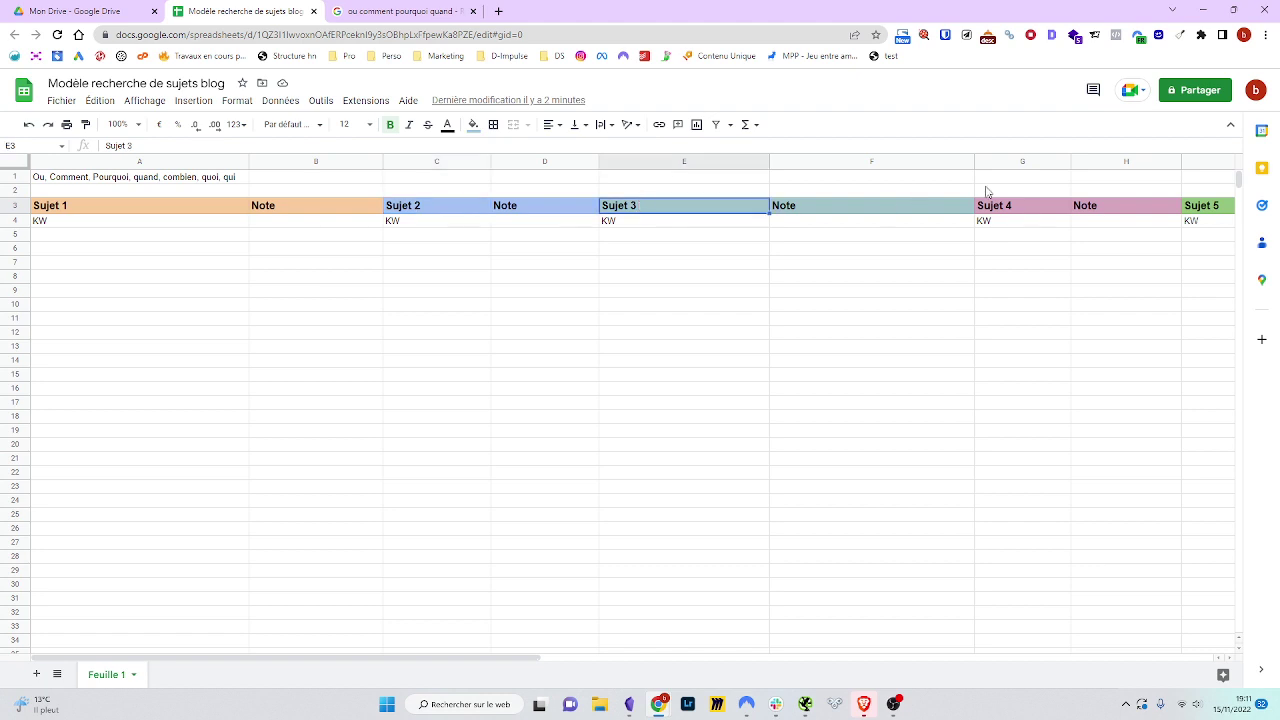
- Replace the Sujet 1 heading in cell A3 with Croquette
{"action": "left_click", "coordinate": [87, 212]}
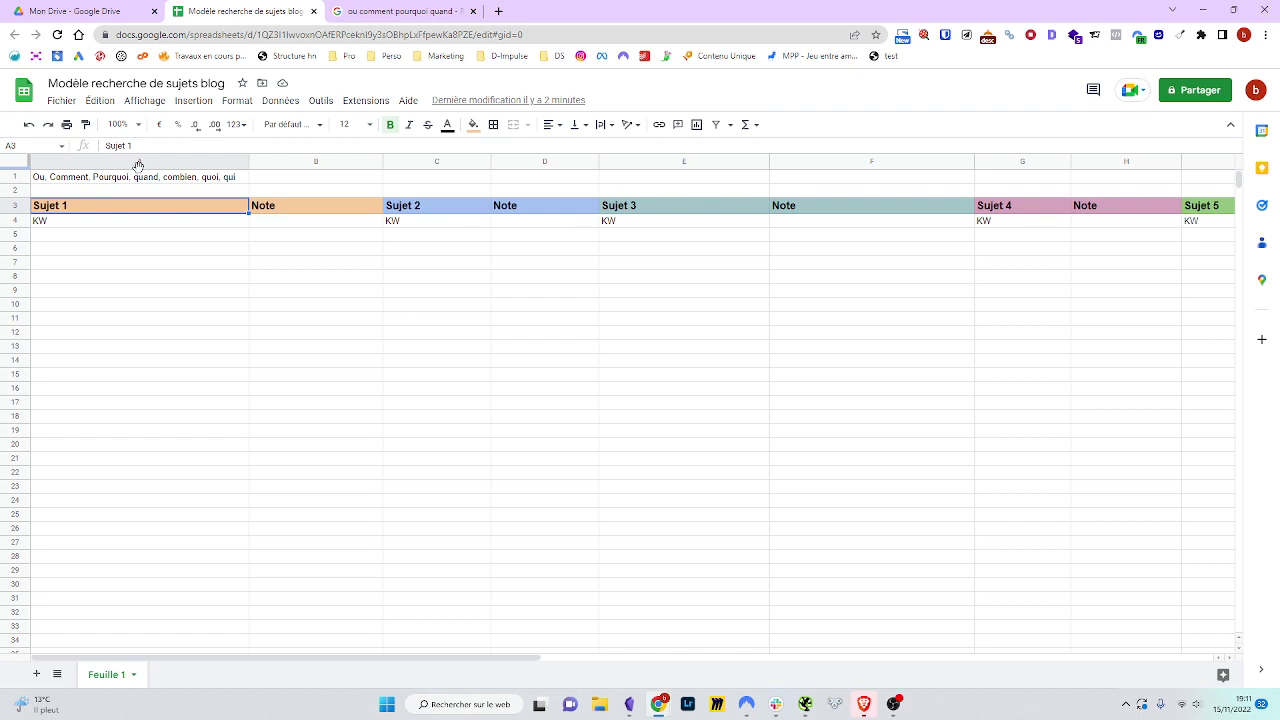
{"action": "type", "text": "Croqie"}
{"action": "type", "text": "ett"}
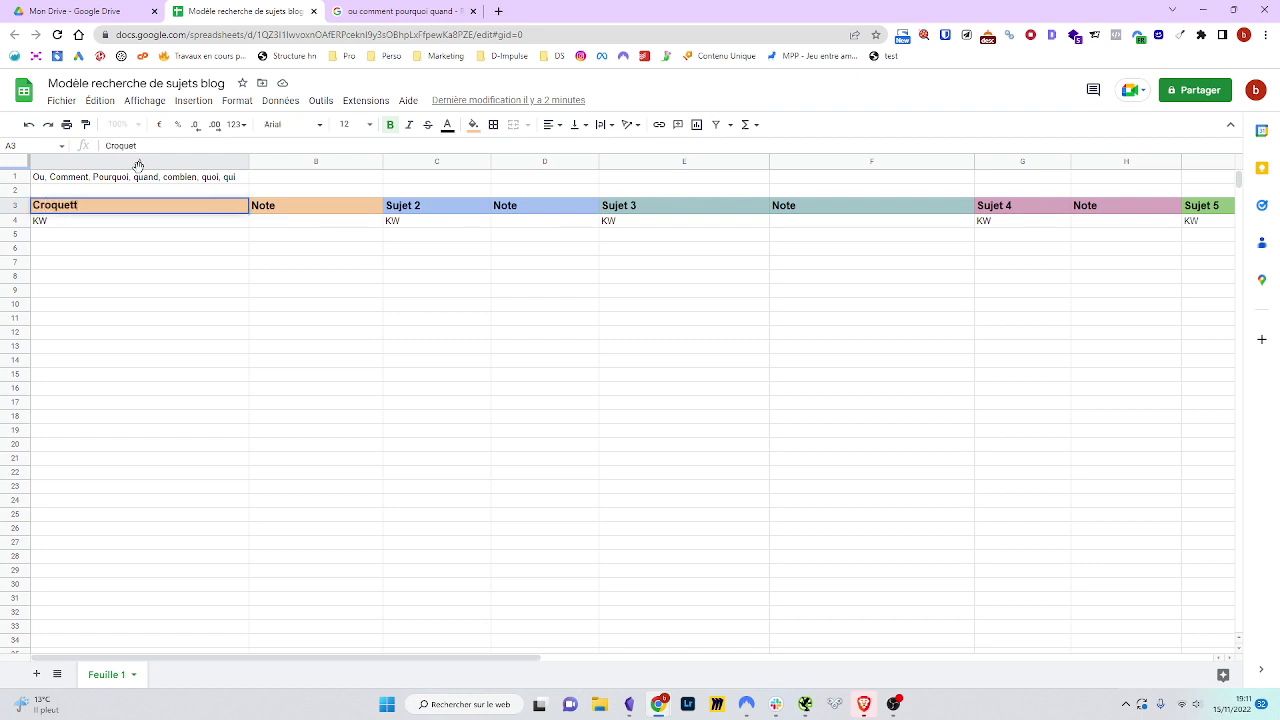
{"action": "type", "text": "e"}
{"action": "key", "text": "Tab"}
{"action": "key", "text": "Tab"}
- Replace the Sujet 2 heading with Harnais and the Sujet 3 heading with Coliier in row 3
{"action": "type", "text": "Ha"}
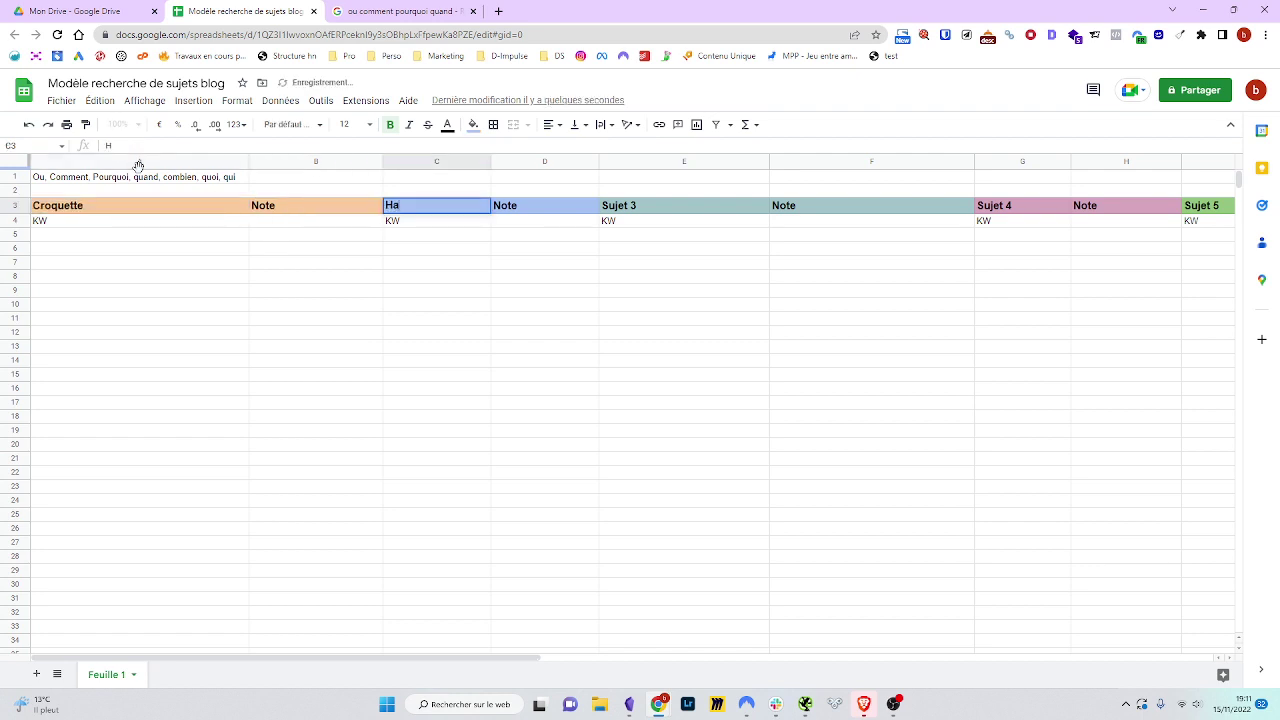
{"action": "type", "text": "rnais"}
{"action": "key", "text": "Tab"}
{"action": "key", "text": "Tab"}
{"action": "type", "text": "Co"}
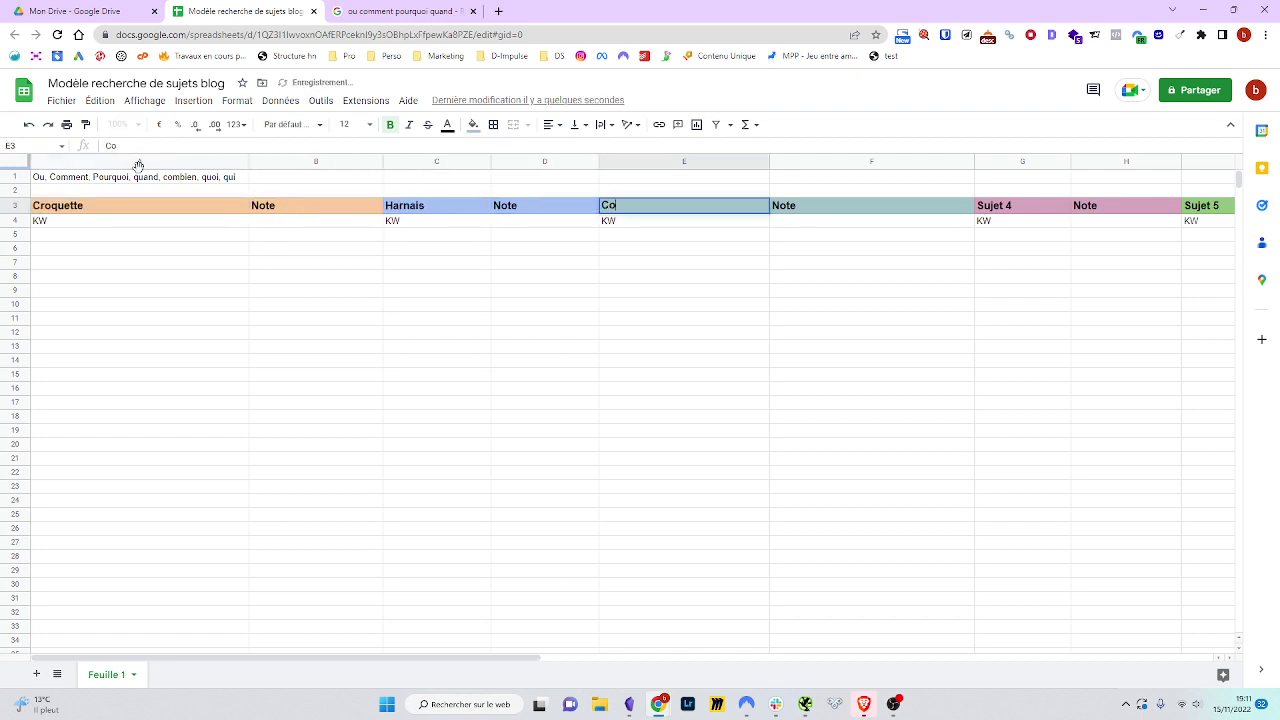
{"action": "type", "text": "llier"}
{"action": "key", "text": "Tab"}
{"action": "key", "text": "Tab"}
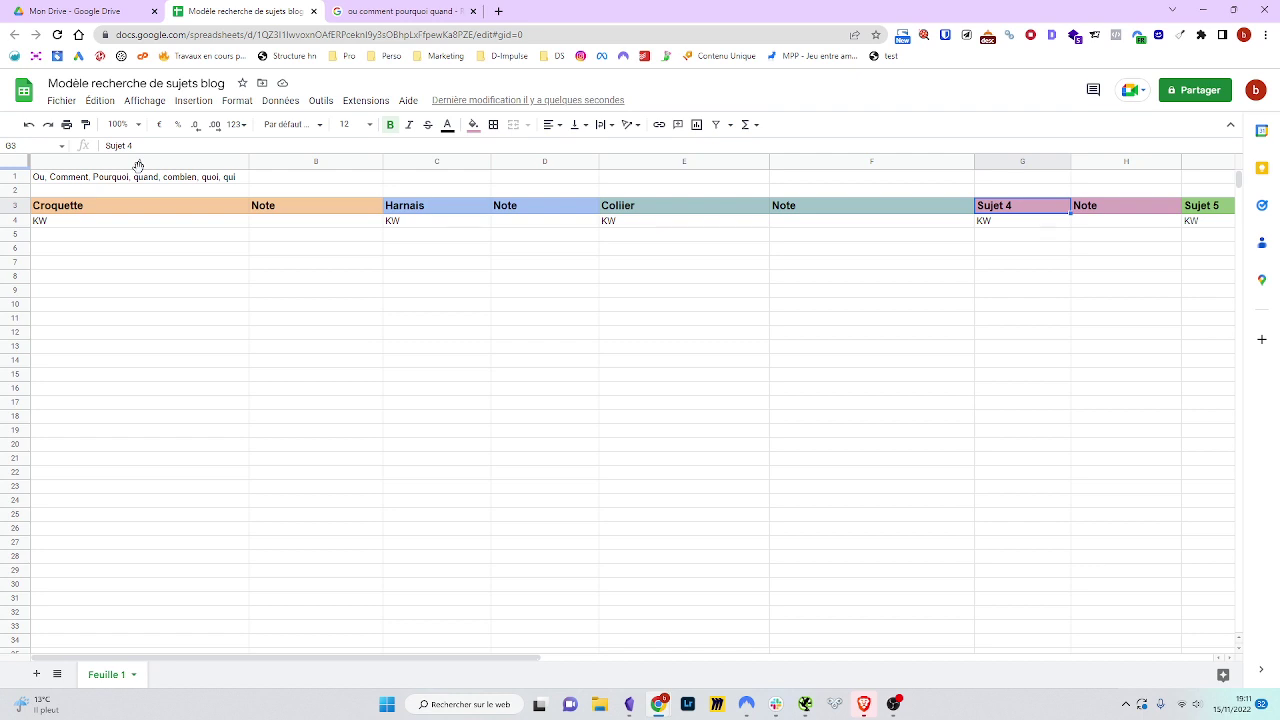
- Replace the Sujet 4 heading with Pipi and the Sujet 5 heading with Chiot in row 3
{"action": "type", "text": "e"}
{"action": "key", "text": "BackSpace"}
{"action": "type", "text": "p"}
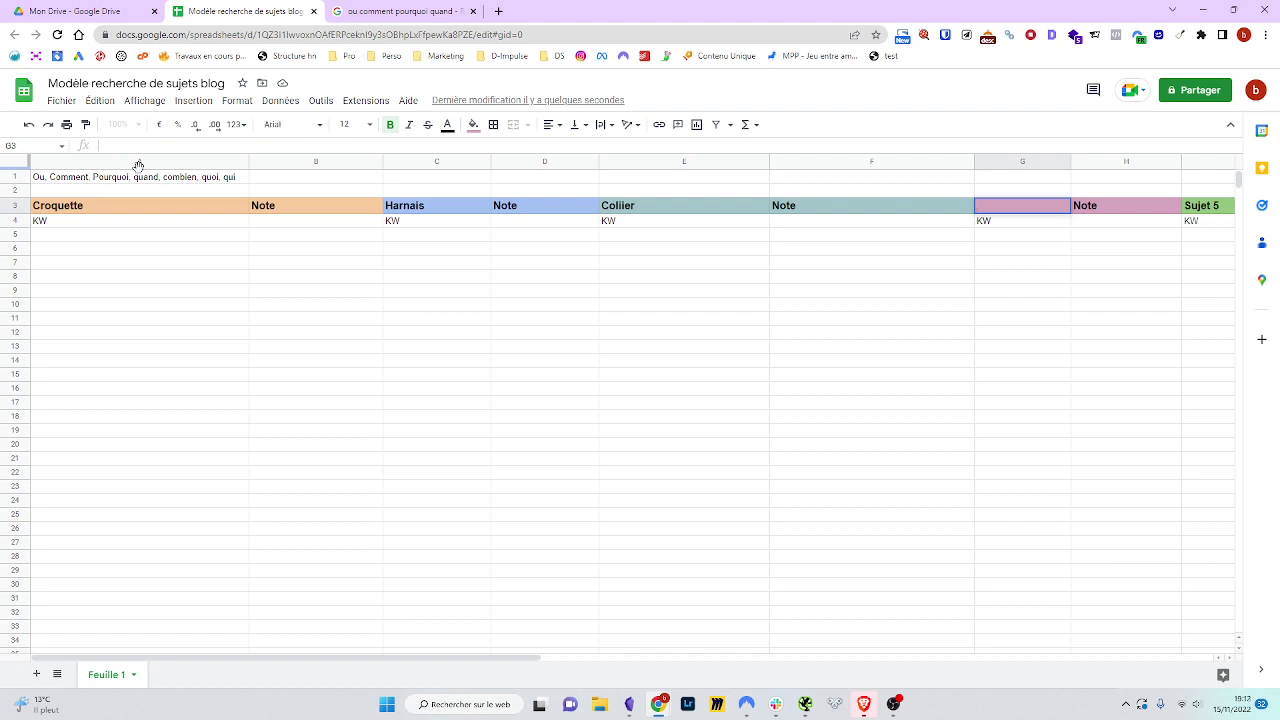
{"action": "type", "text": "ipi"}
{"action": "key", "text": "Tab"}
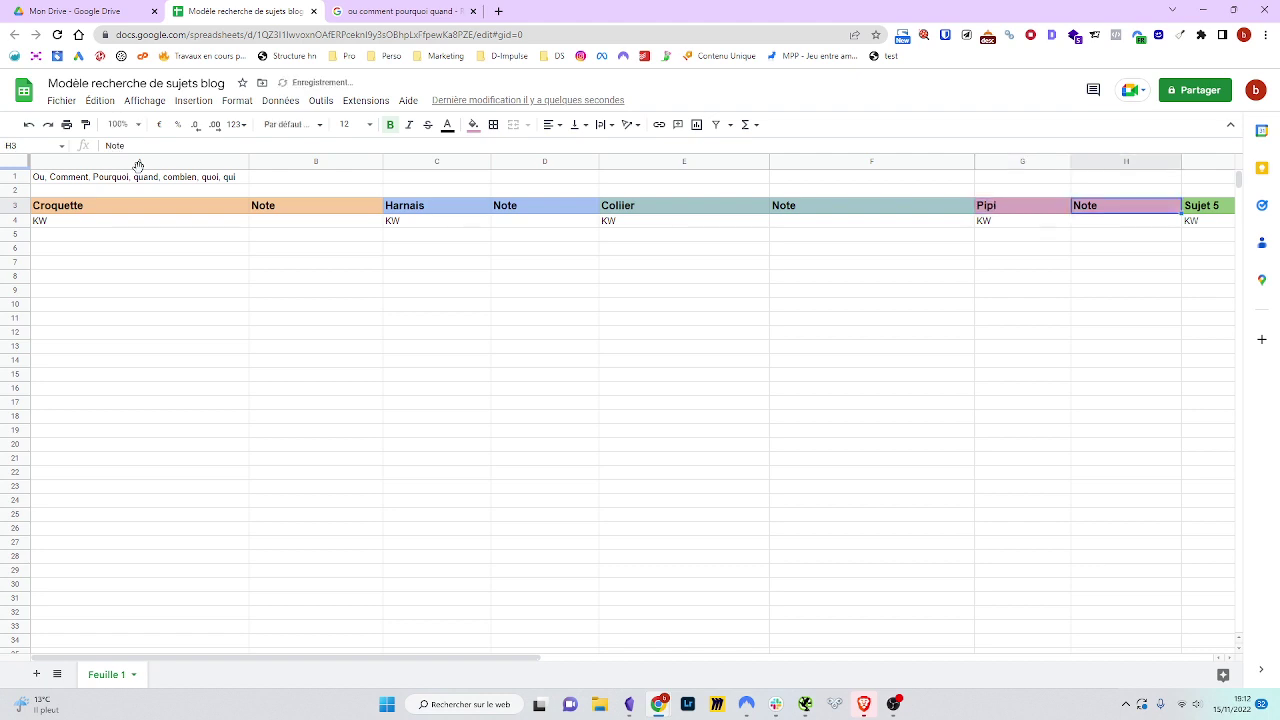
{"action": "key", "text": "Tab"}
{"action": "type", "text": "Chiot"}
{"action": "key", "text": "Return"}
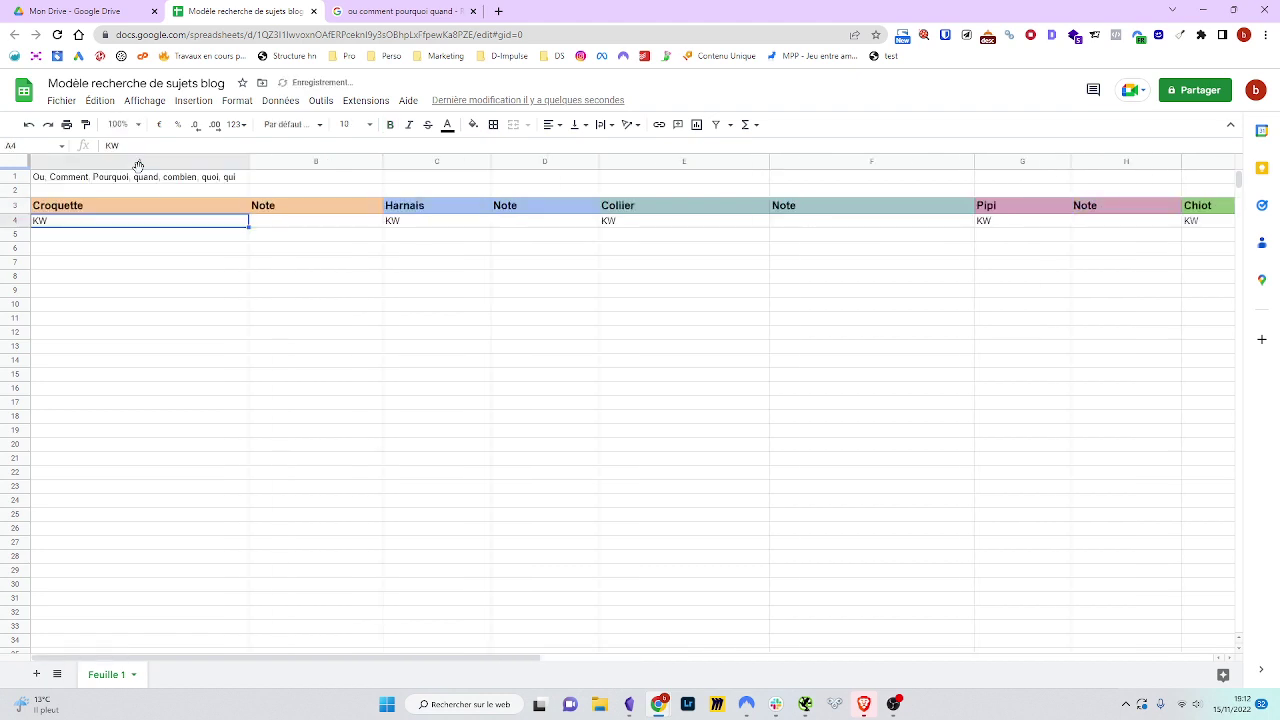
- Review the subject headings across row 3 up to Chiot, ending on the first keyword cell under Croquette
{"action": "key", "text": "Up"}
{"action": "key", "text": "Right"}
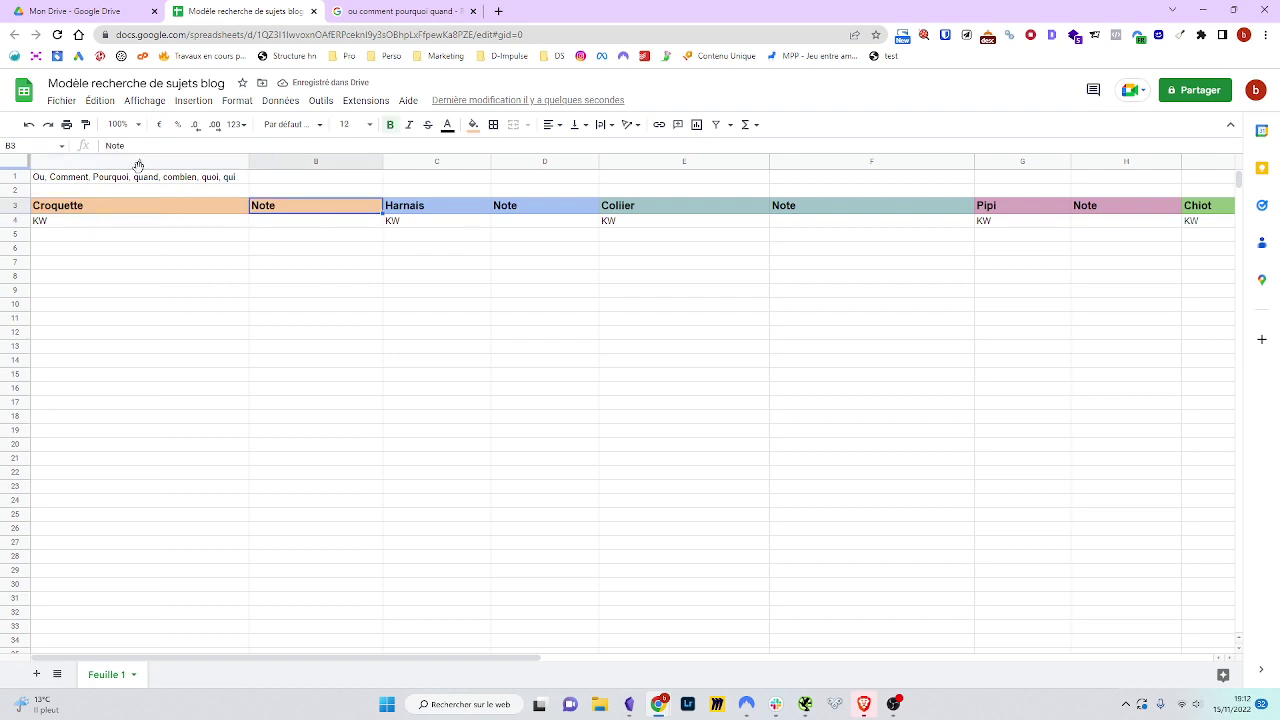
{"action": "key", "text": "Right"}
{"action": "key", "text": "Right"}
{"action": "key", "text": "Right"}
{"action": "key", "text": "Right"}
{"action": "key", "text": "Right"}
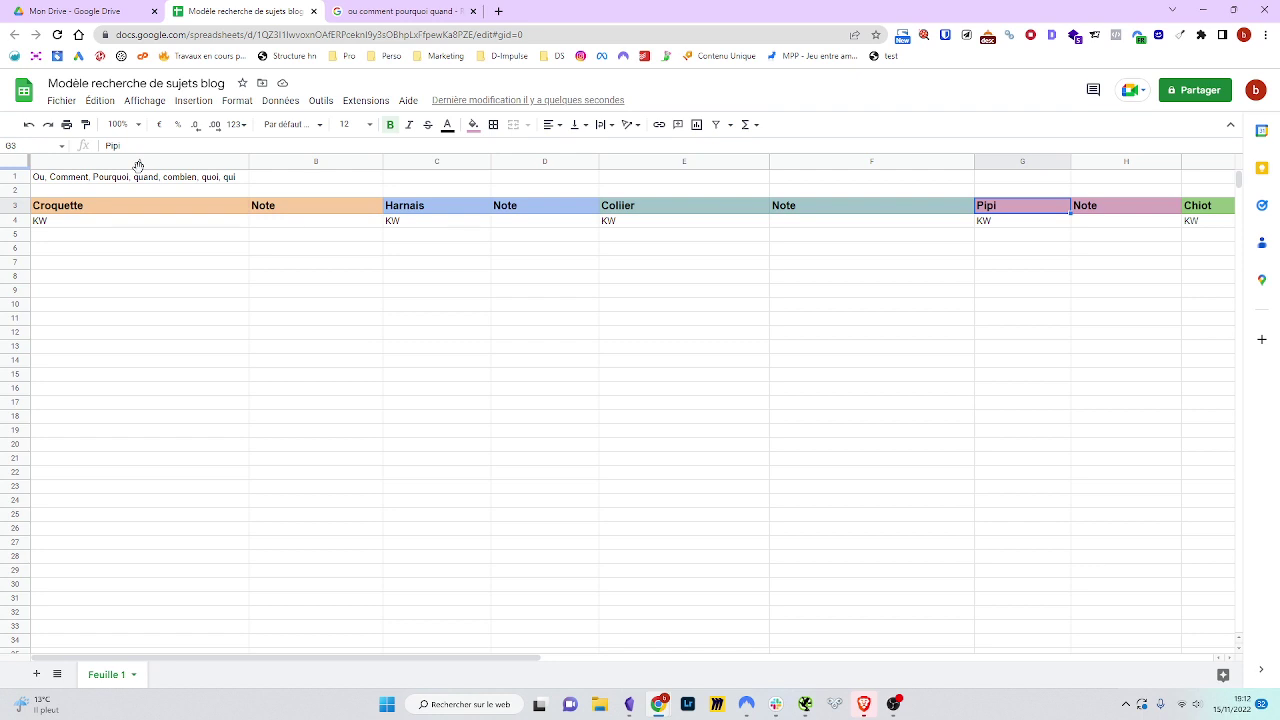
{"action": "key", "text": "Right"}
{"action": "key", "text": "Right"}
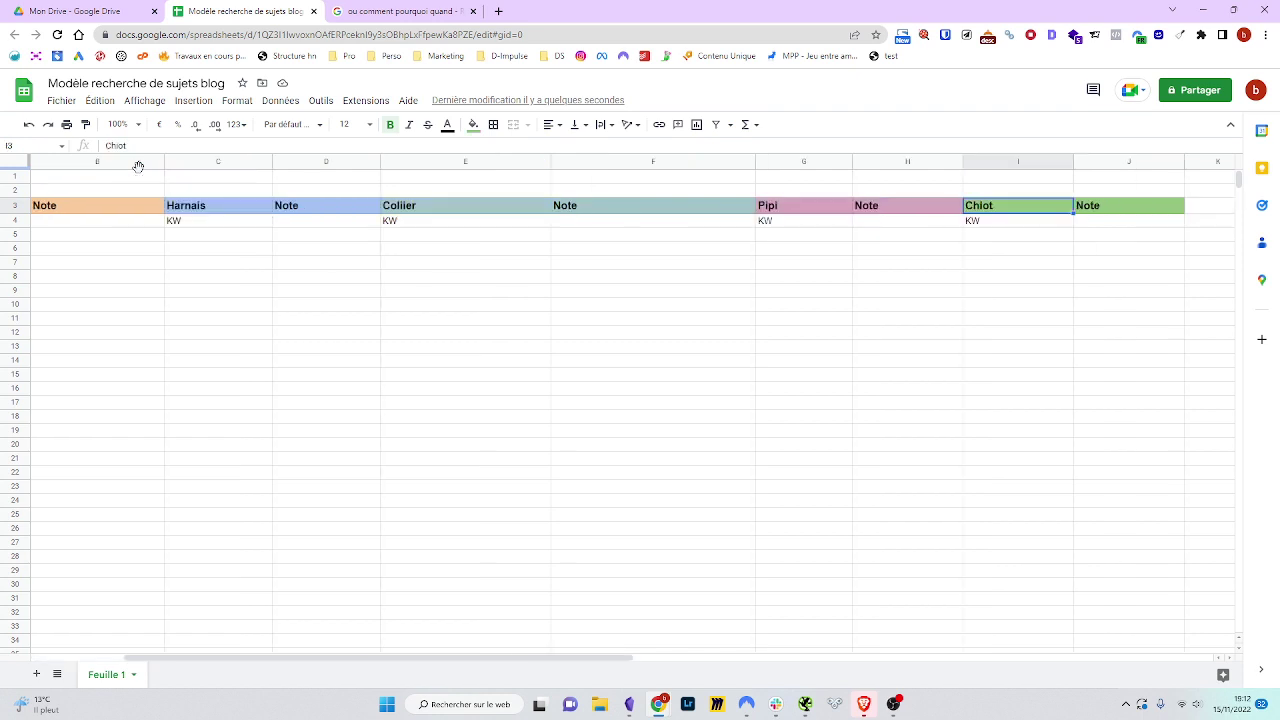
{"action": "key", "text": "Down"}
{"action": "key", "text": "Left"}
{"action": "key", "text": "Home"}
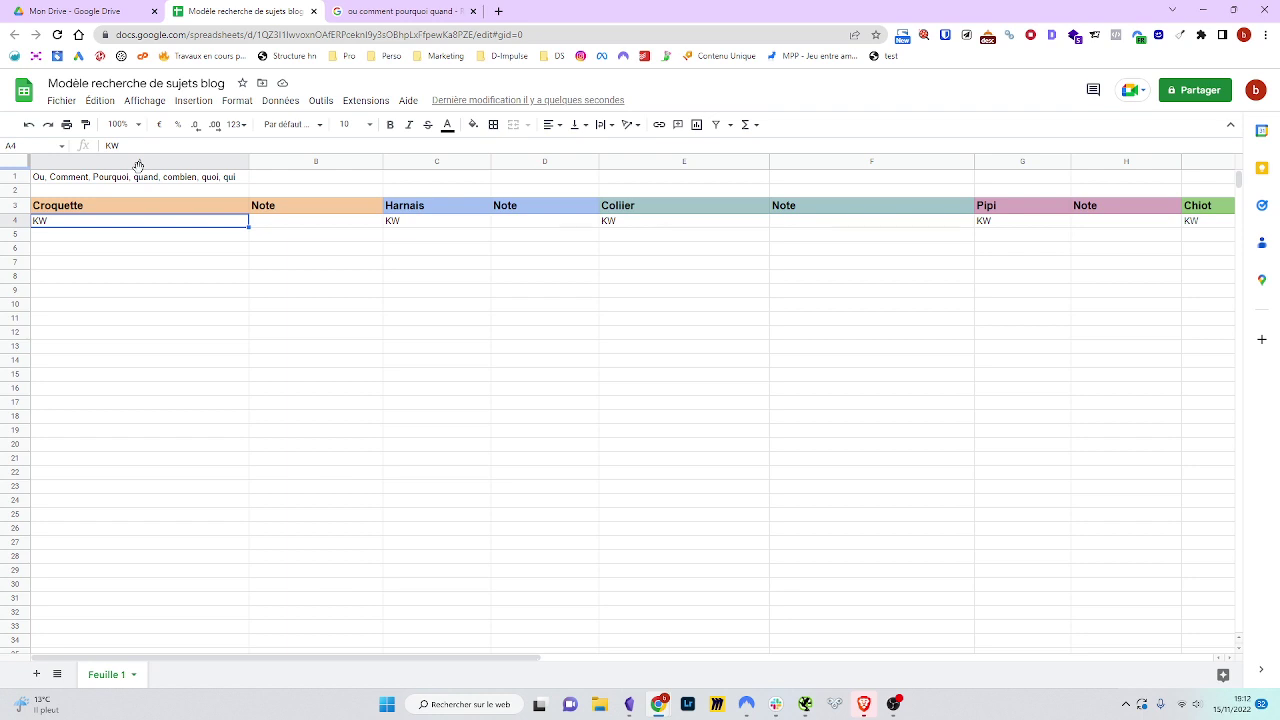
- Switch to the private Chrome window, search Google for "comment croquette chien" and accept all cookies
{"action": "mouse_move", "coordinate": [662, 708]}
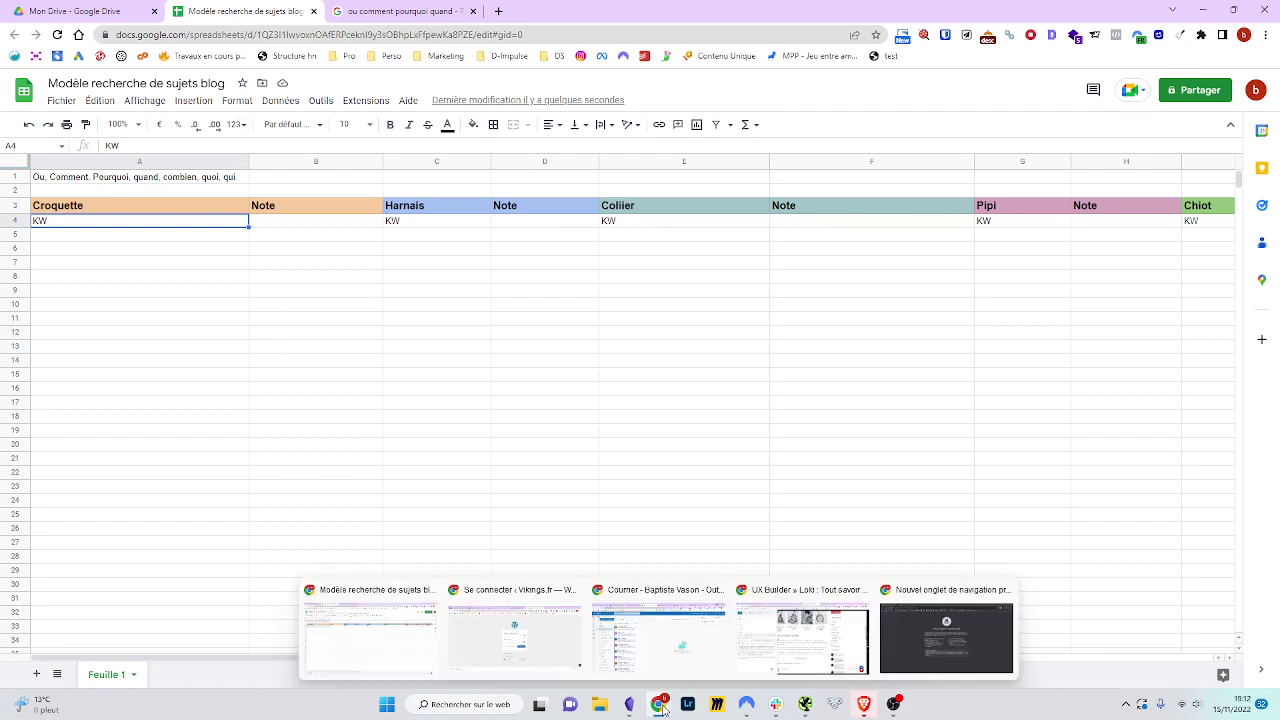
{"action": "left_click", "coordinate": [905, 642]}
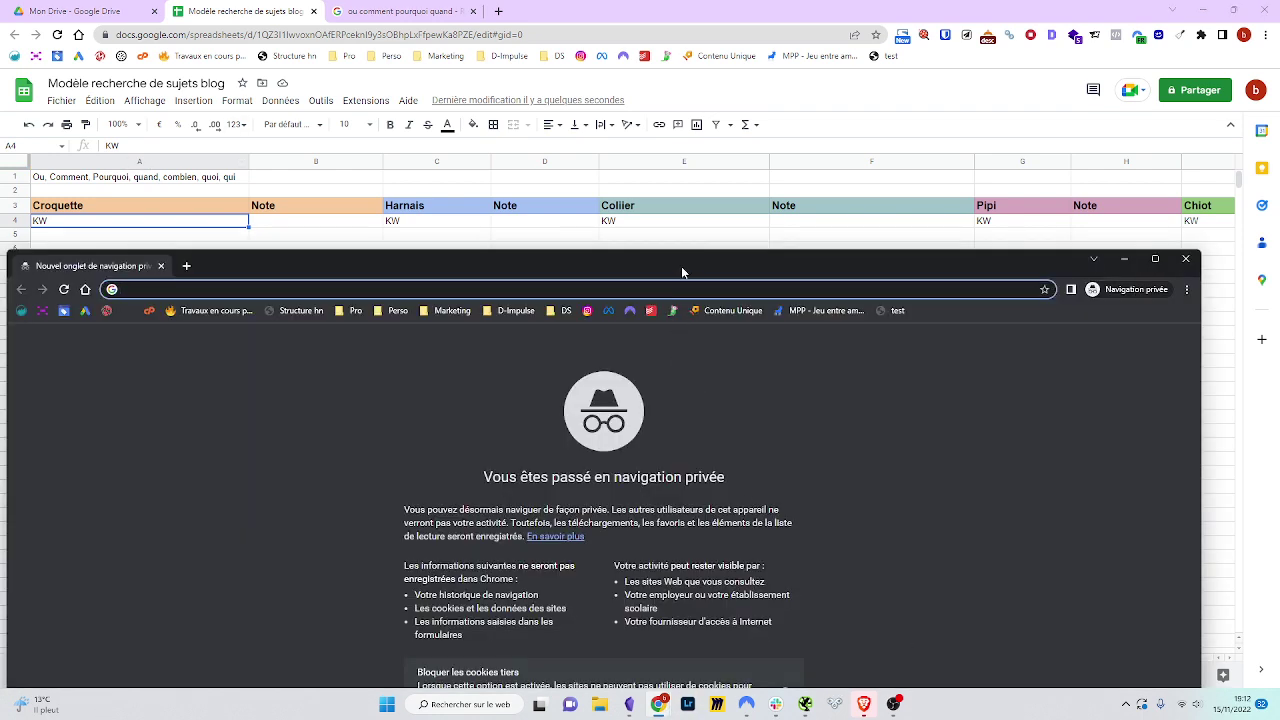
{"action": "left_click_drag", "start_coordinate": [681, 266], "coordinate": [768, 34]}
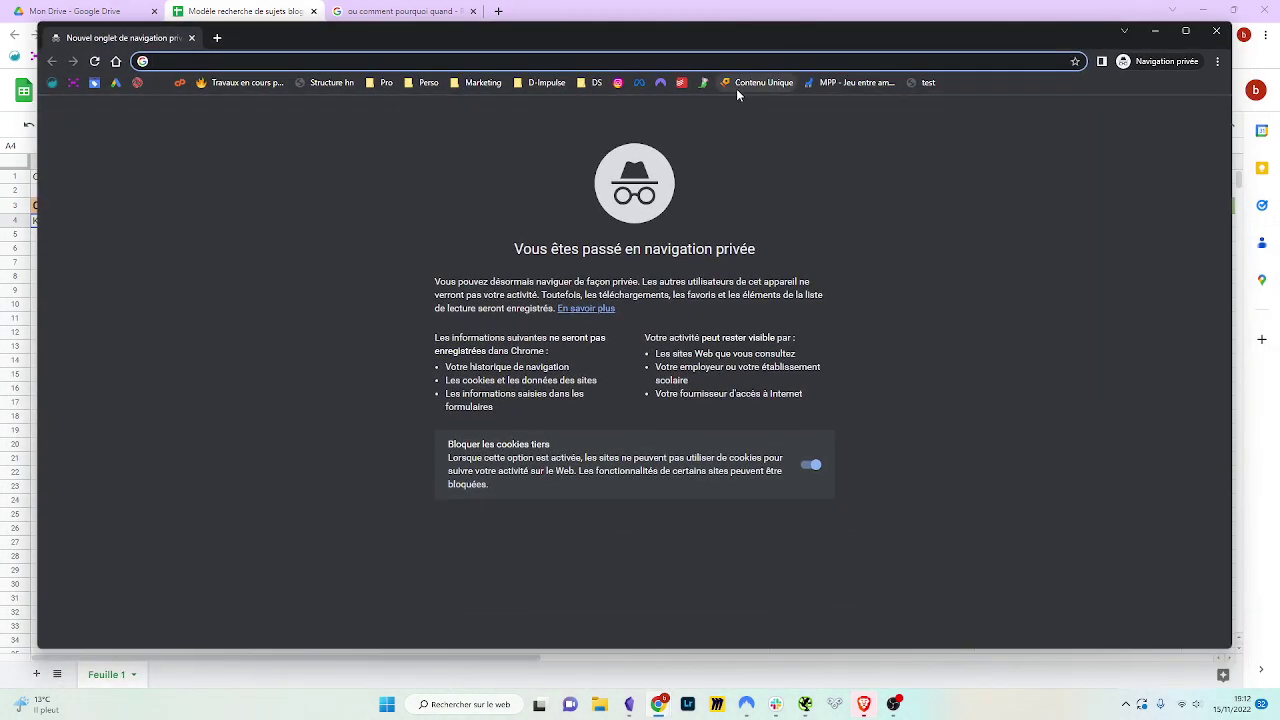
{"action": "type", "text": "comment"}
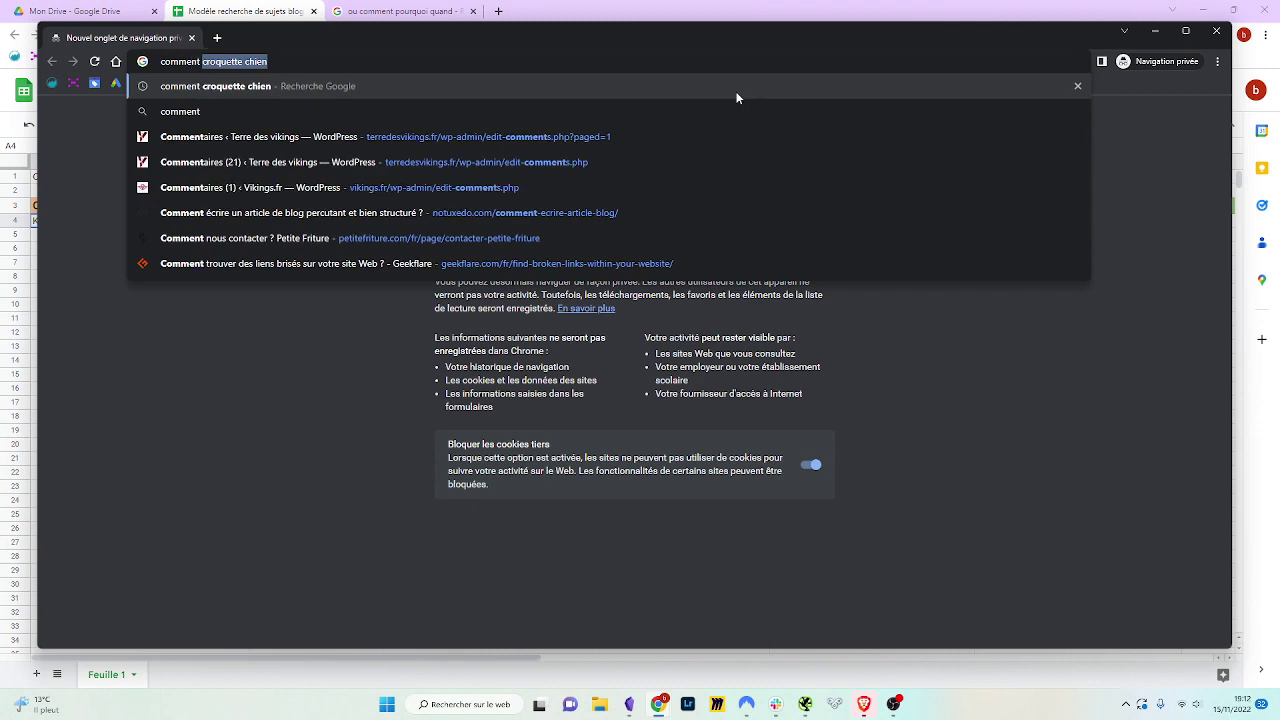
{"action": "type", "text": " croquette chi"}
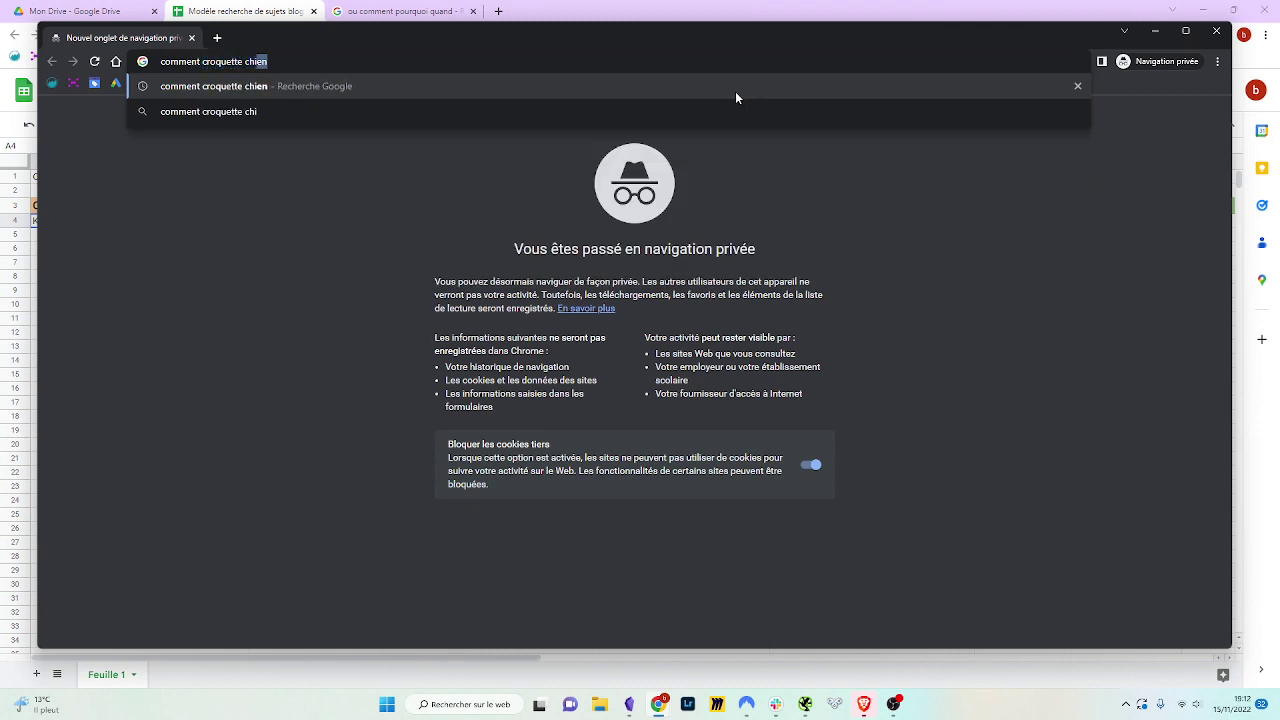
{"action": "type", "text": "en"}
{"action": "key", "text": "Return"}
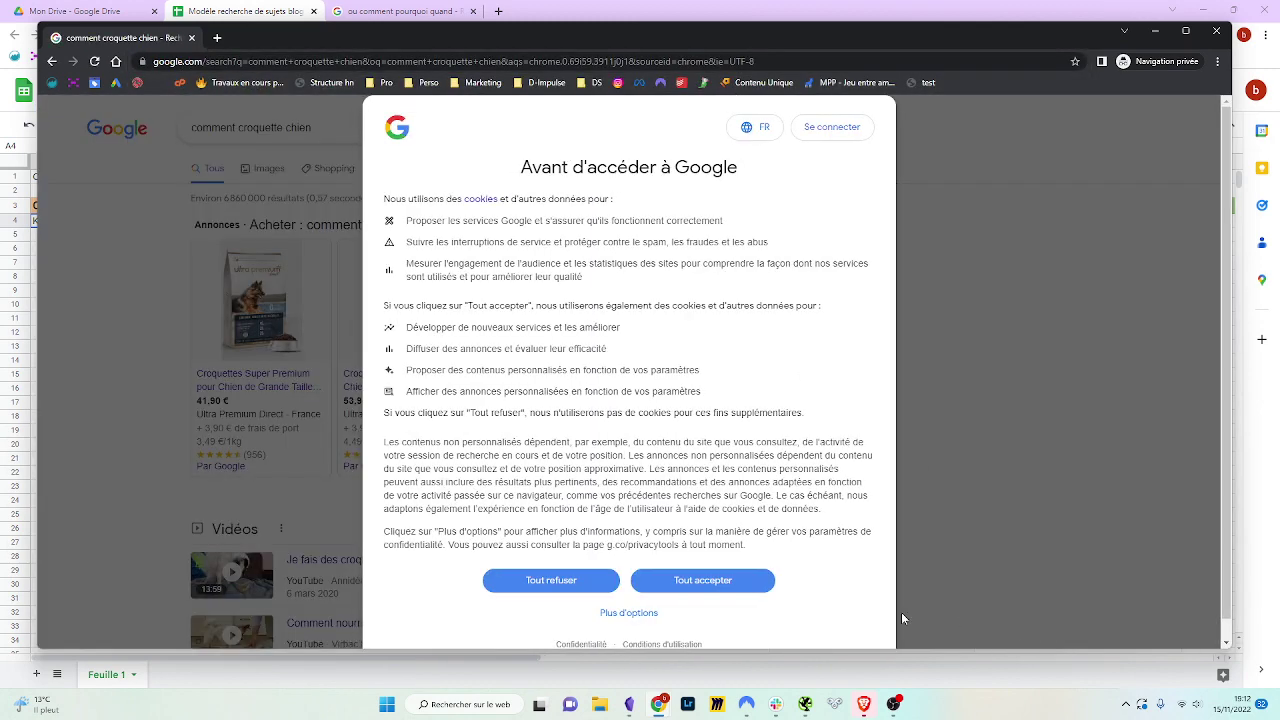
{"action": "left_click", "coordinate": [709, 583]}
- Examine the article titles, suggested questions and related searches on the first two result pages
{"action": "scroll", "coordinate": [414, 366], "scroll_direction": "down", "scroll_amount": 5}
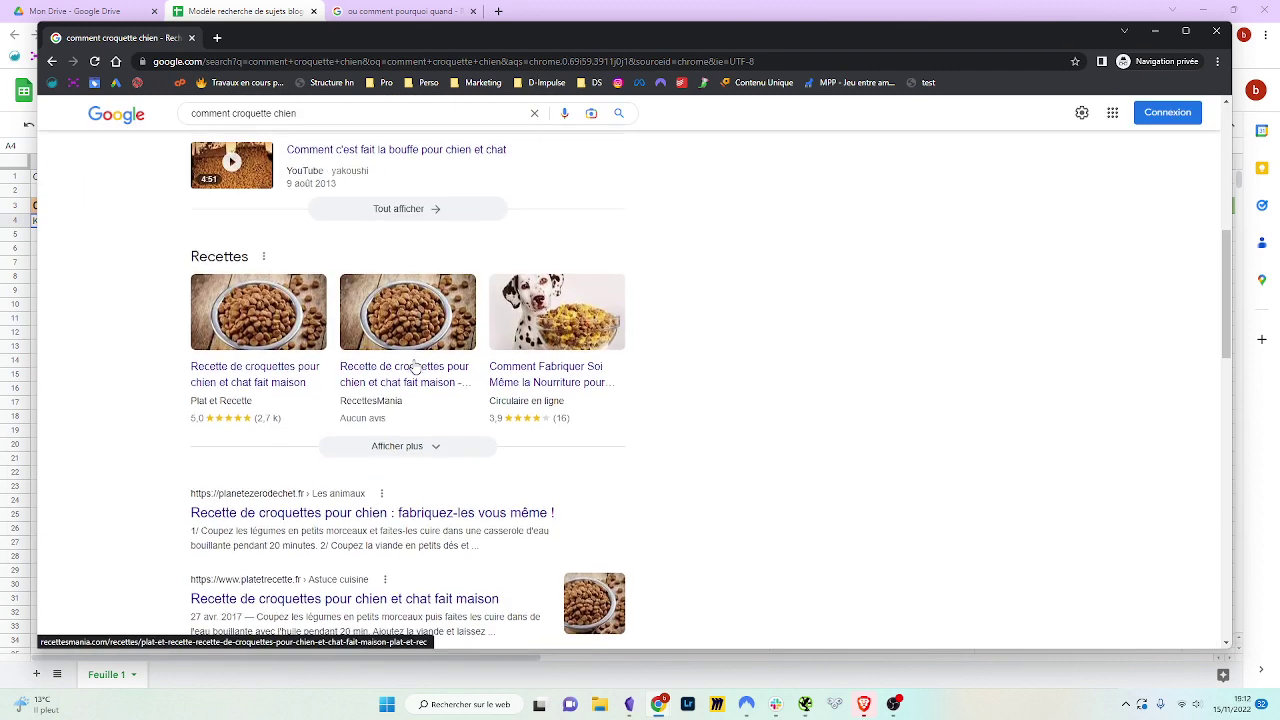
{"action": "scroll", "coordinate": [414, 366], "scroll_direction": "down", "scroll_amount": 5}
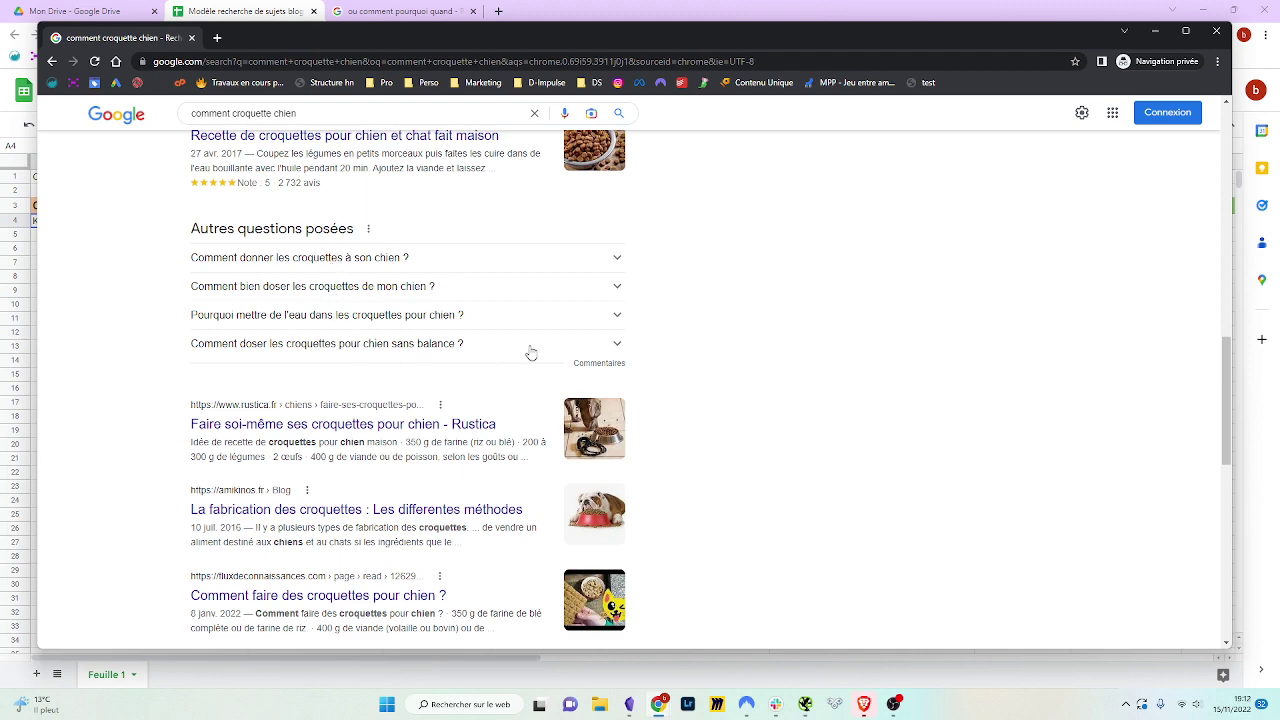
{"action": "scroll", "coordinate": [426, 296], "scroll_direction": "down", "scroll_amount": 8}
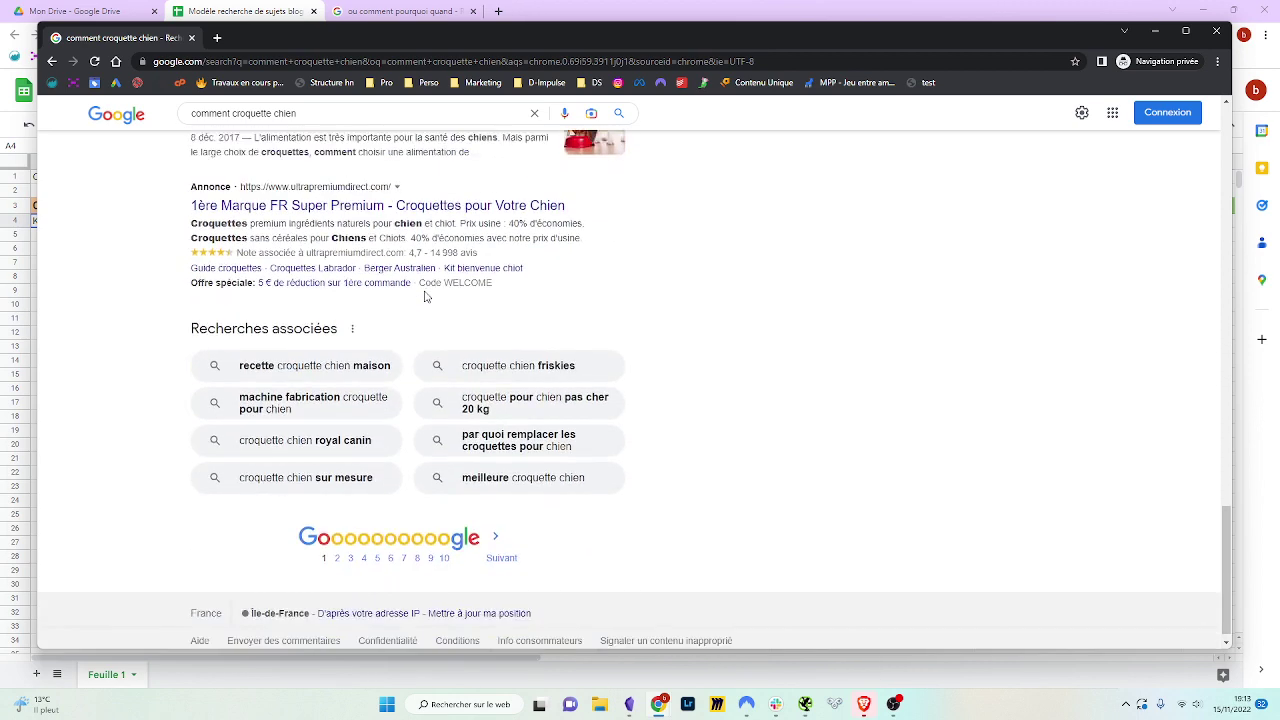
{"action": "left_click", "coordinate": [498, 537]}
{"action": "scroll", "coordinate": [443, 491], "scroll_direction": "down", "scroll_amount": 15}
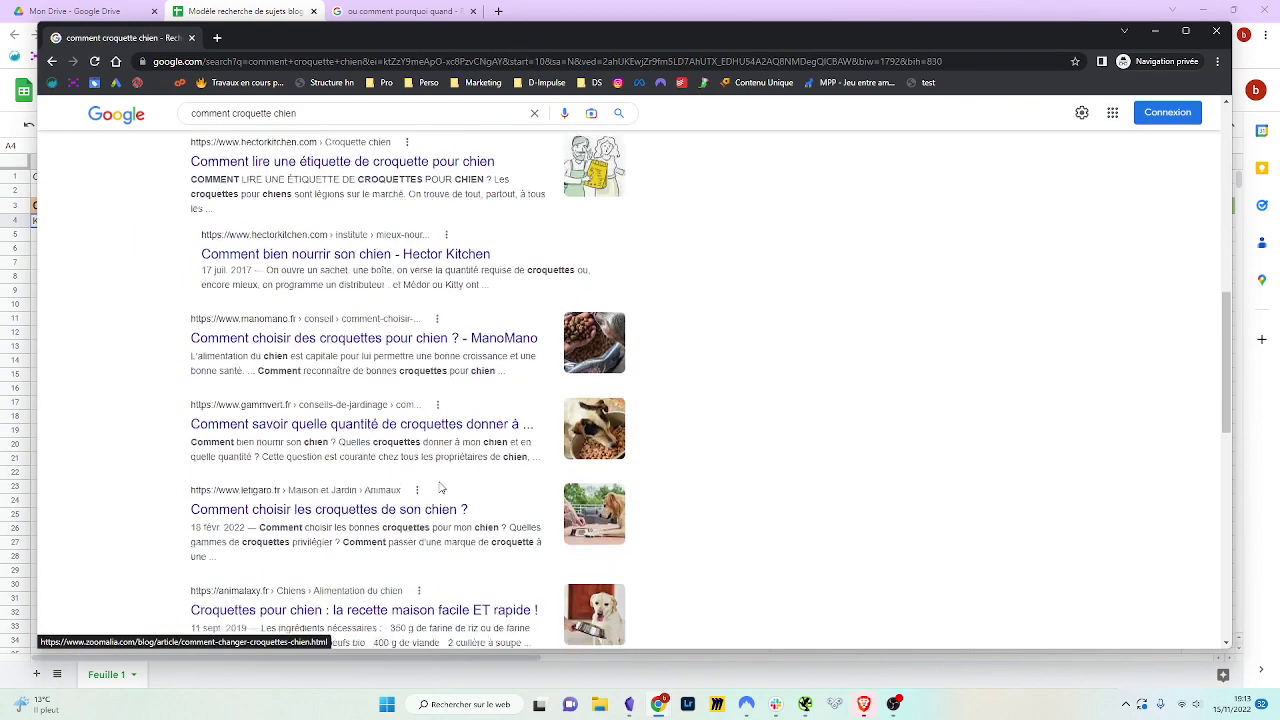
{"action": "scroll", "coordinate": [443, 491], "scroll_direction": "down", "scroll_amount": 3}
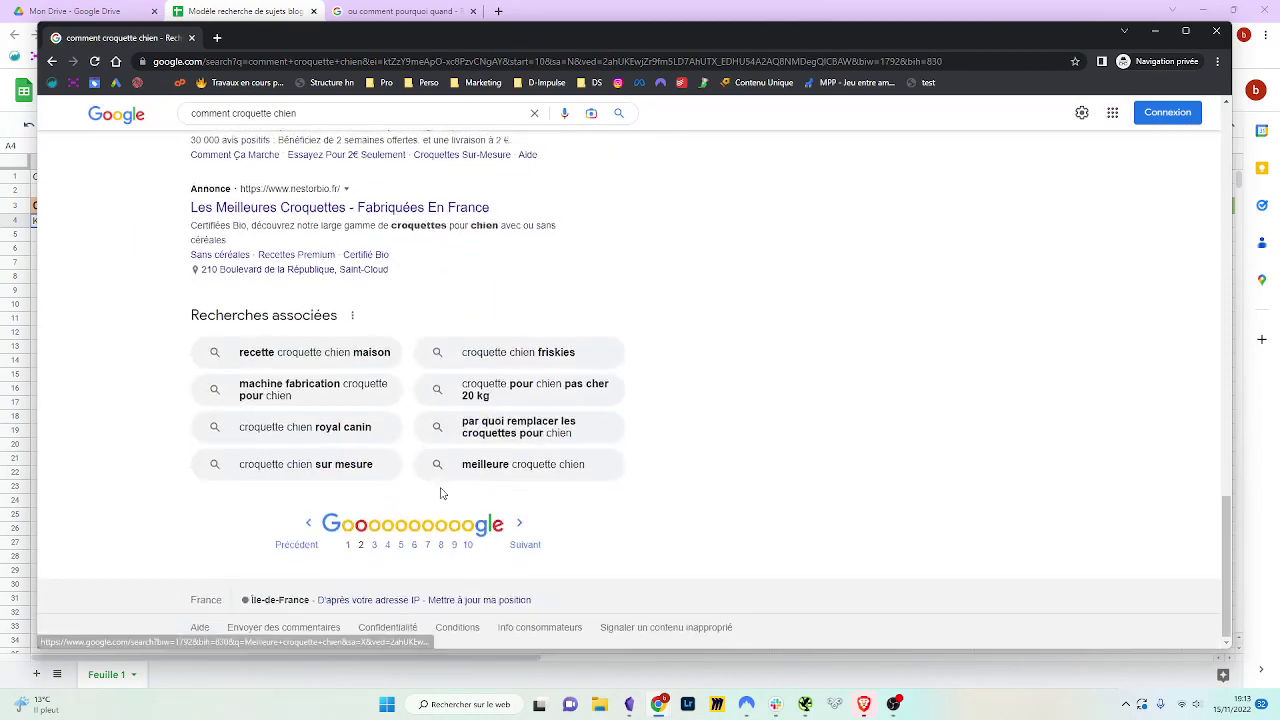
- Return to the first results page and load more questions under Autres questions posées by expanding and collapsing entries
{"action": "left_click", "coordinate": [343, 537]}
{"action": "scroll", "coordinate": [398, 407], "scroll_direction": "down", "scroll_amount": 5}
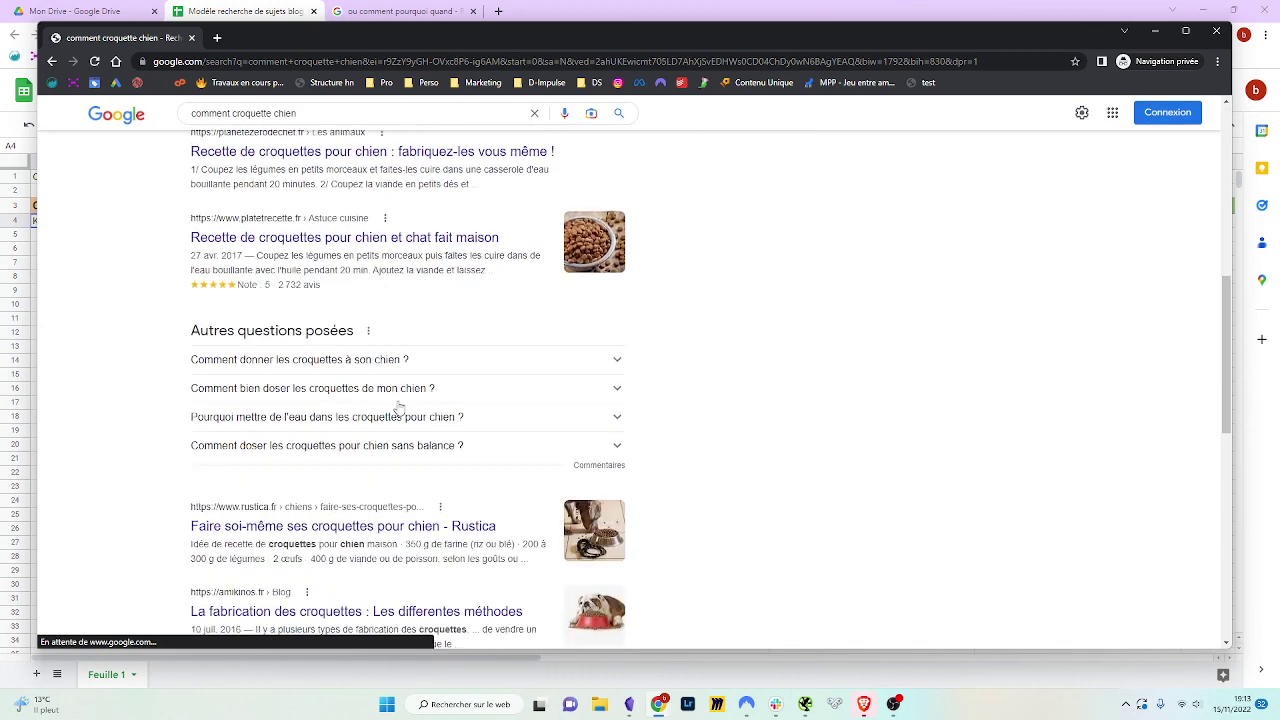
{"action": "left_click", "coordinate": [528, 320]}
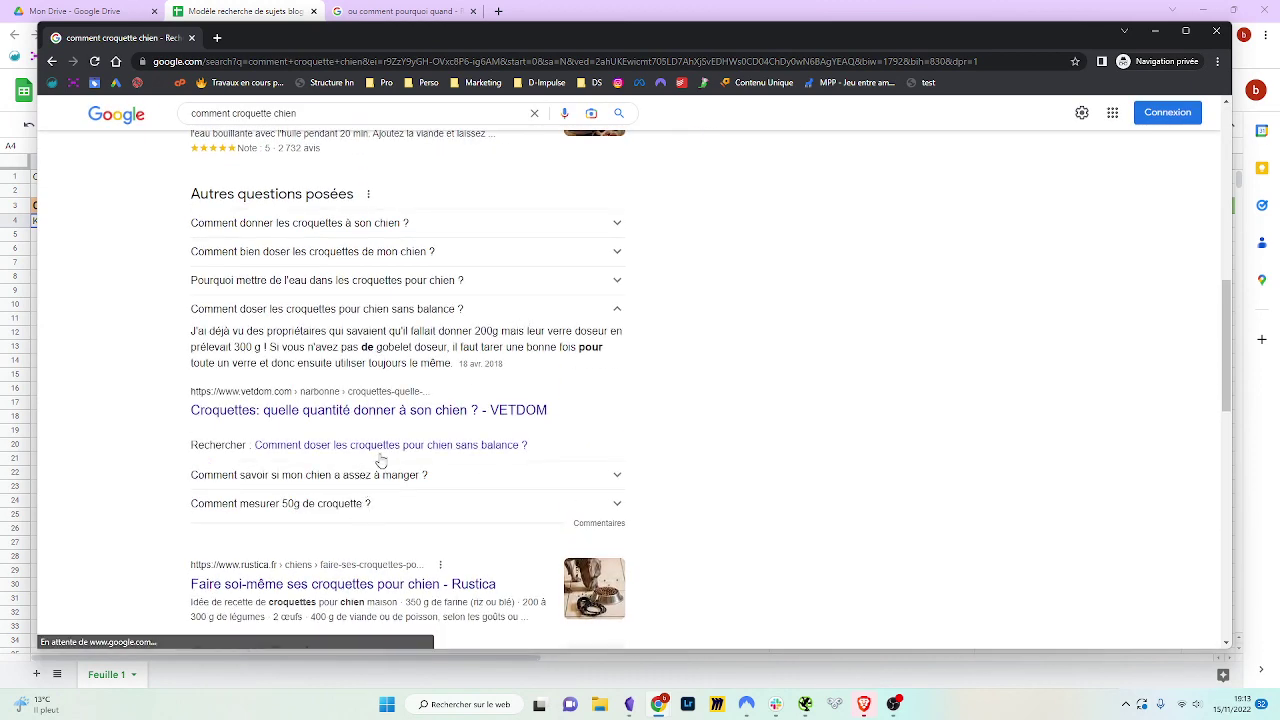
{"action": "left_click", "coordinate": [572, 312]}
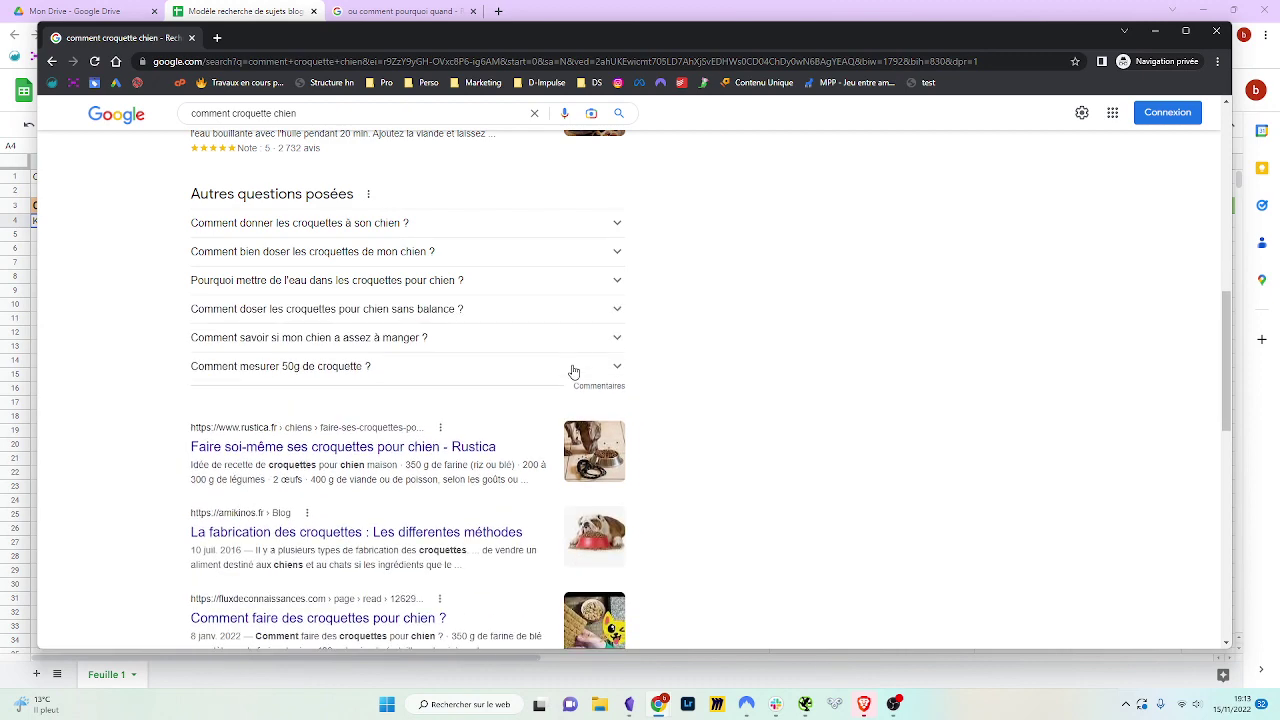
{"action": "left_click", "coordinate": [573, 369]}
{"action": "left_click", "coordinate": [573, 370]}
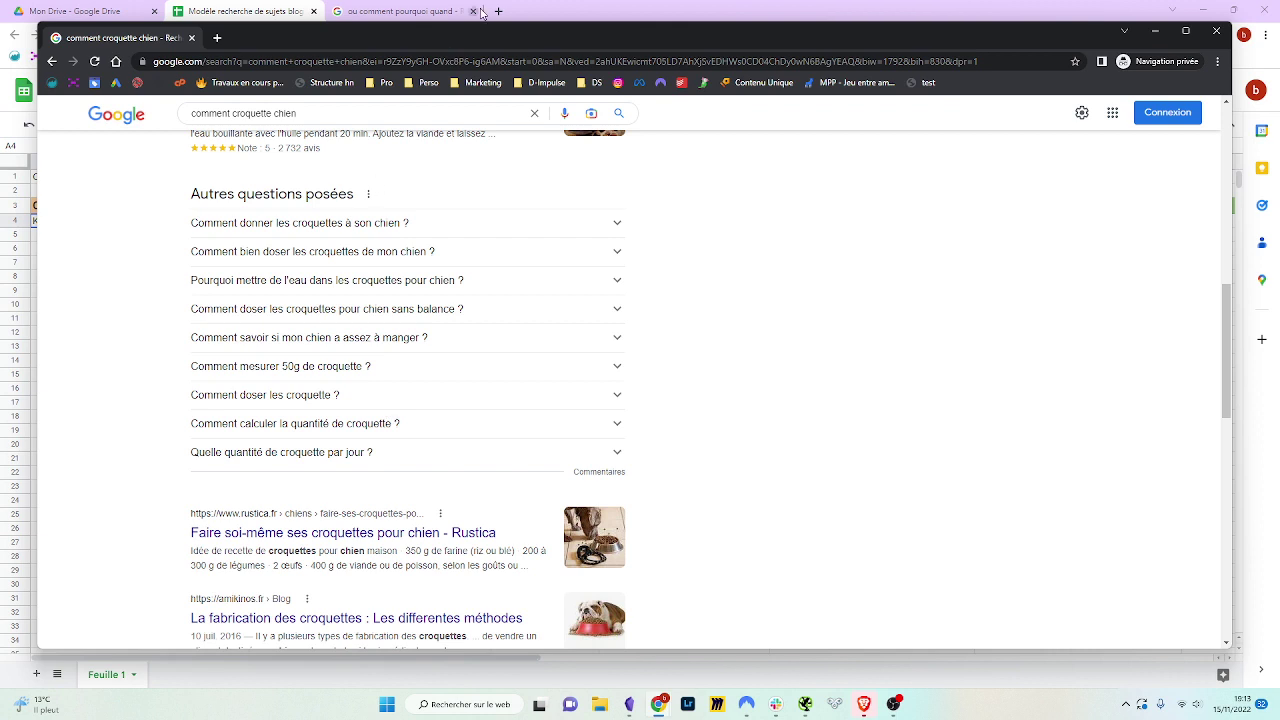
- Copy the question "Comment donner les croquettes à son chien ?" into cell A4 of the spreadsheet and widen column A to fit it
{"action": "triple_click", "coordinate": [248, 221]}
{"action": "key", "text": "ctrl+c"}
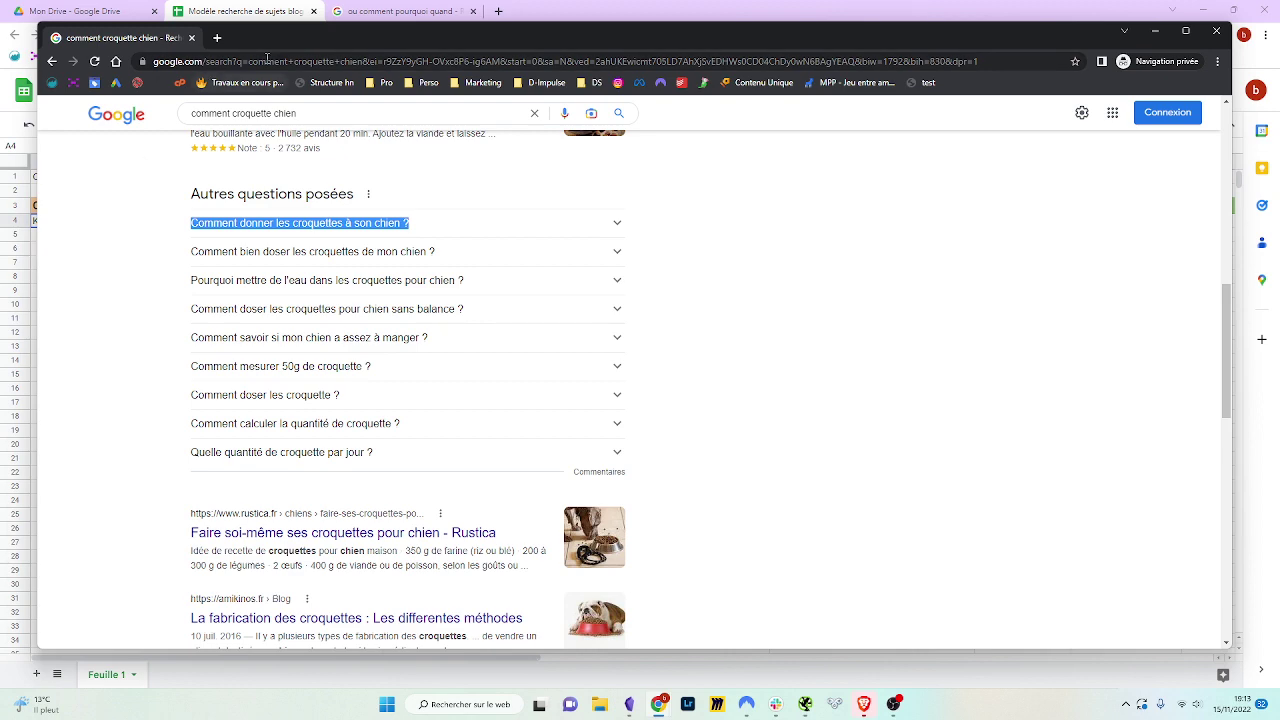
{"action": "left_click_drag", "start_coordinate": [276, 61], "coordinate": [346, 61]}
{"action": "left_click_drag", "start_coordinate": [247, 38], "coordinate": [283, 35]}
{"action": "left_click", "coordinate": [252, 14]}
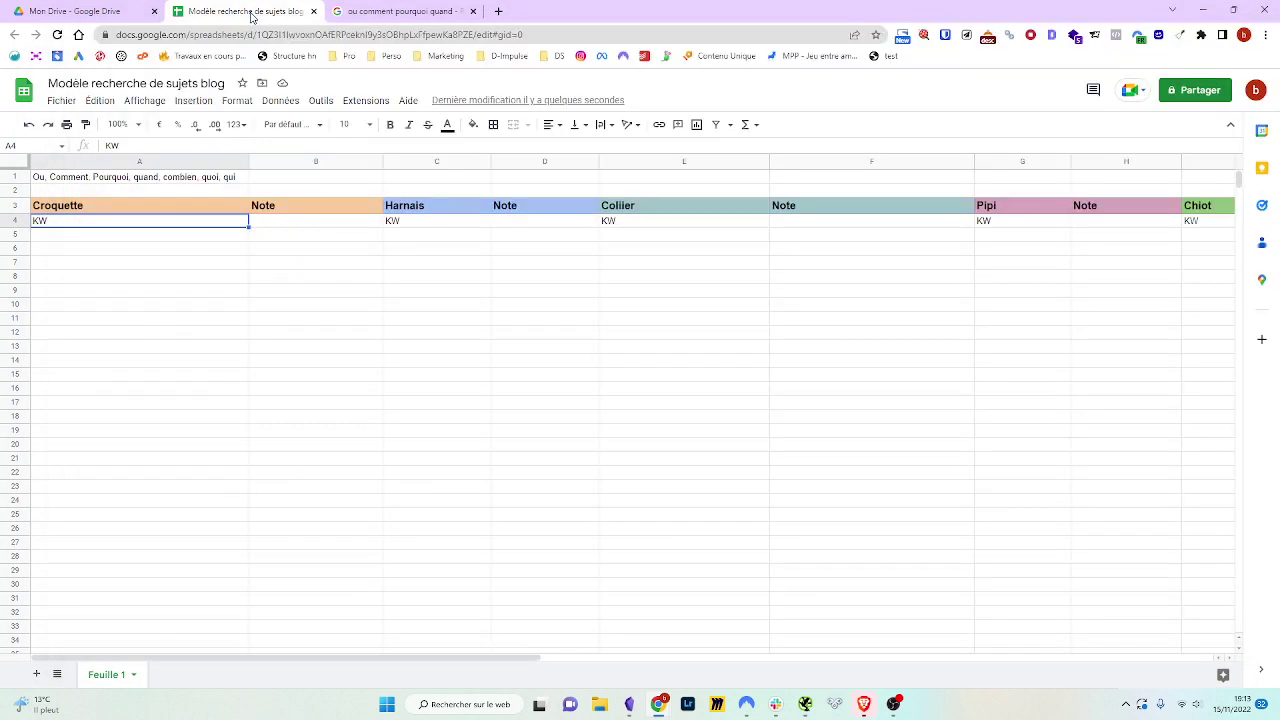
{"action": "key", "text": "ctrl+v"}
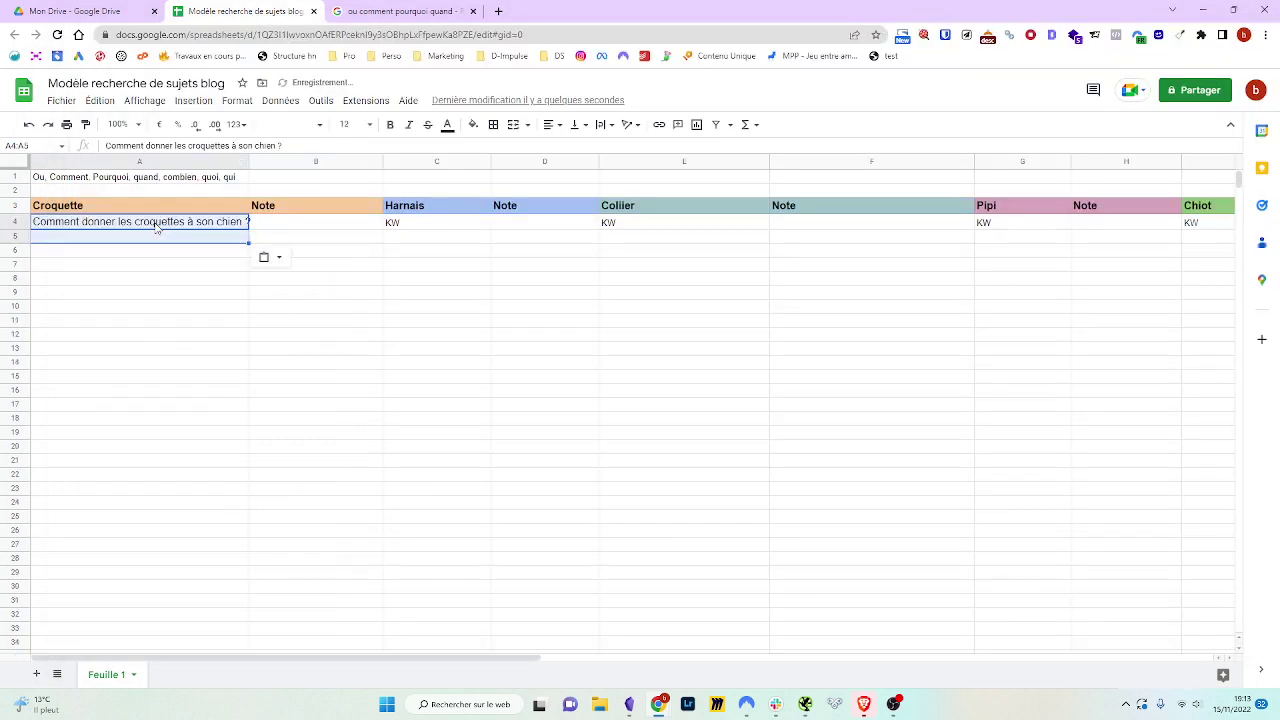
{"action": "left_click", "coordinate": [176, 298]}
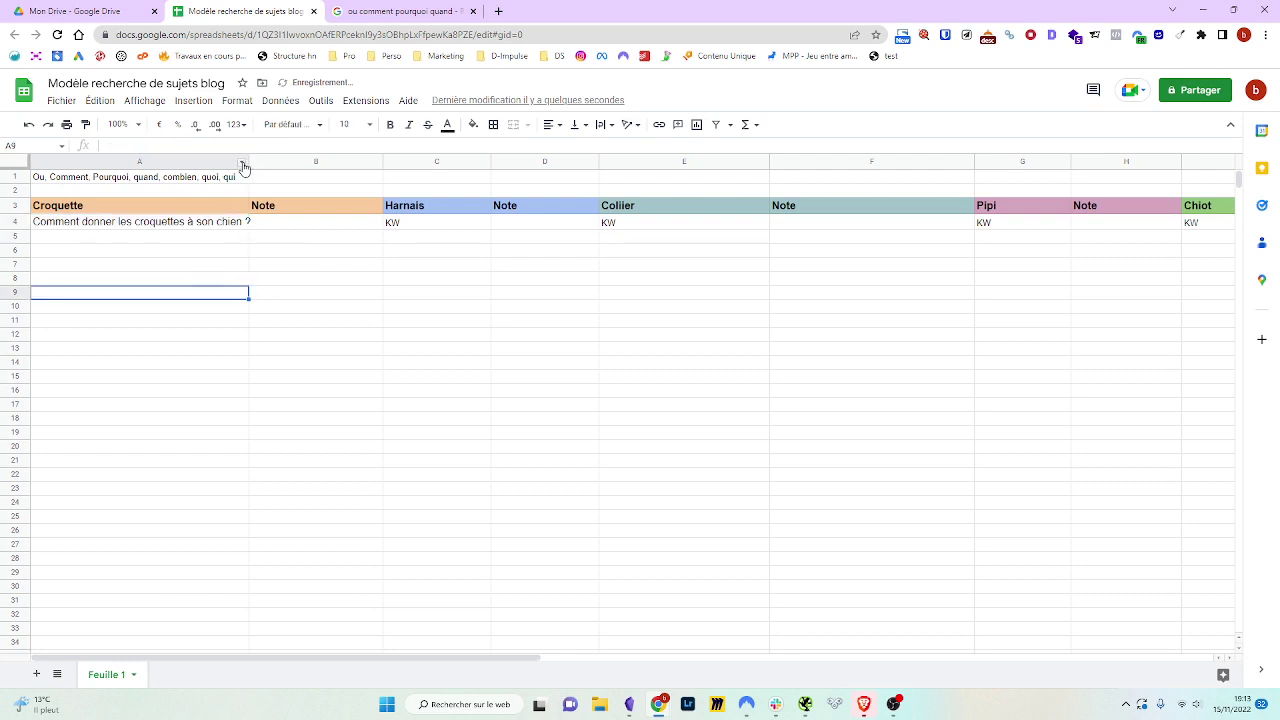
{"action": "left_click_drag", "start_coordinate": [249, 161], "coordinate": [255, 161]}
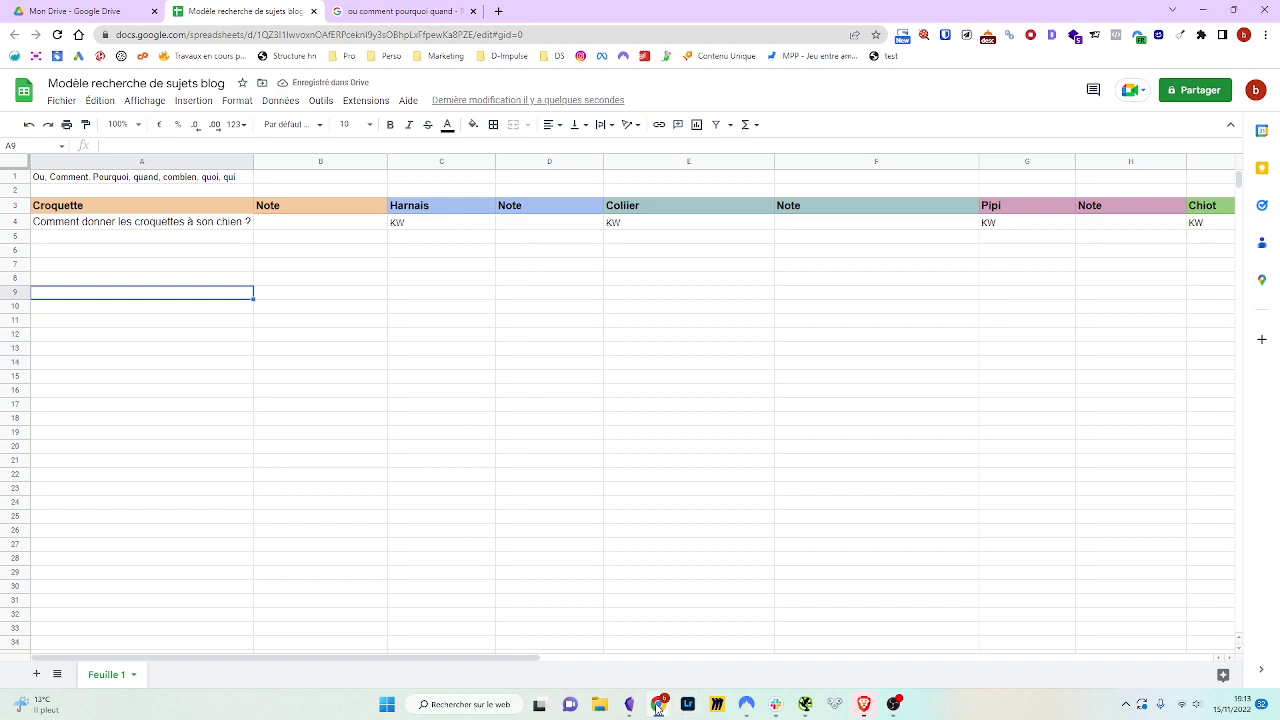
- Switch to the private Chrome window, move it beside column A and search Google again for "Comment croquette chien"
{"action": "mouse_move", "coordinate": [660, 708]}
{"action": "left_click", "coordinate": [958, 620]}
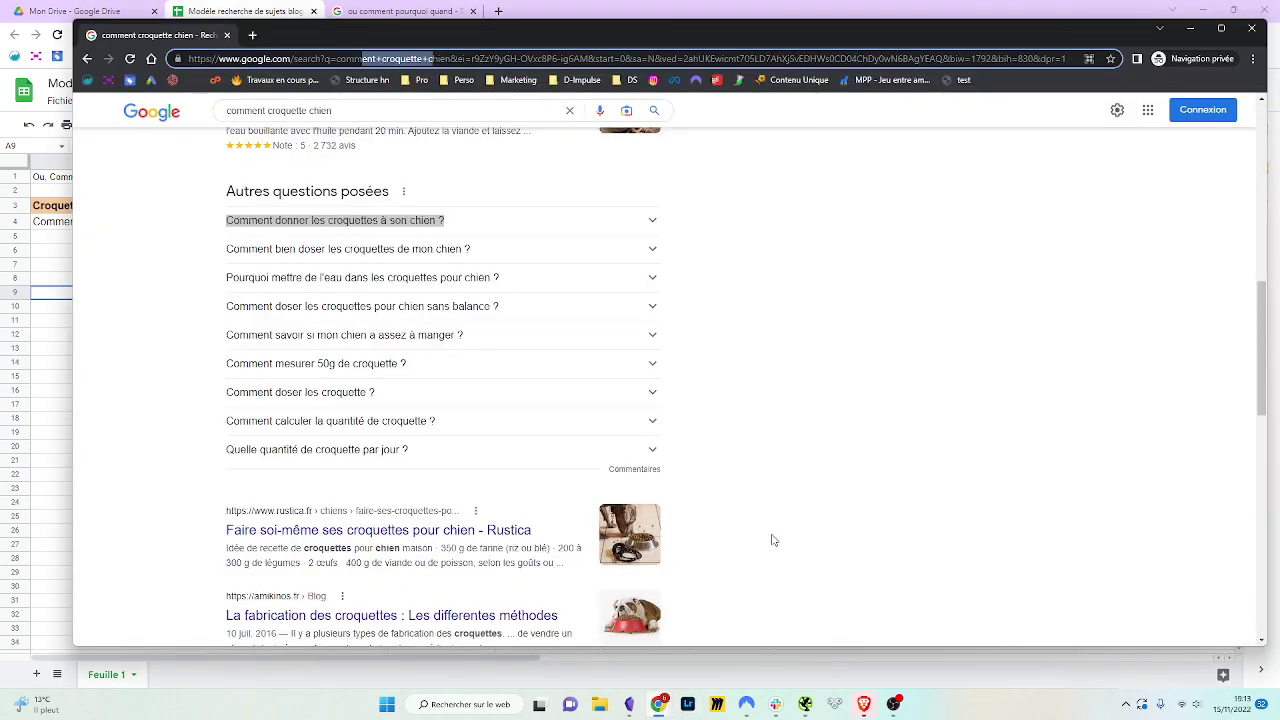
{"action": "mouse_move", "coordinate": [608, 27]}
{"action": "left_mouse_down"}
{"action": "mouse_move", "coordinate": [625, 24]}
{"action": "mouse_move", "coordinate": [630, 42]}
{"action": "mouse_move", "coordinate": [595, 40]}
{"action": "mouse_move", "coordinate": [640, 42]}
{"action": "mouse_move", "coordinate": [608, 48]}
{"action": "left_mouse_up"}
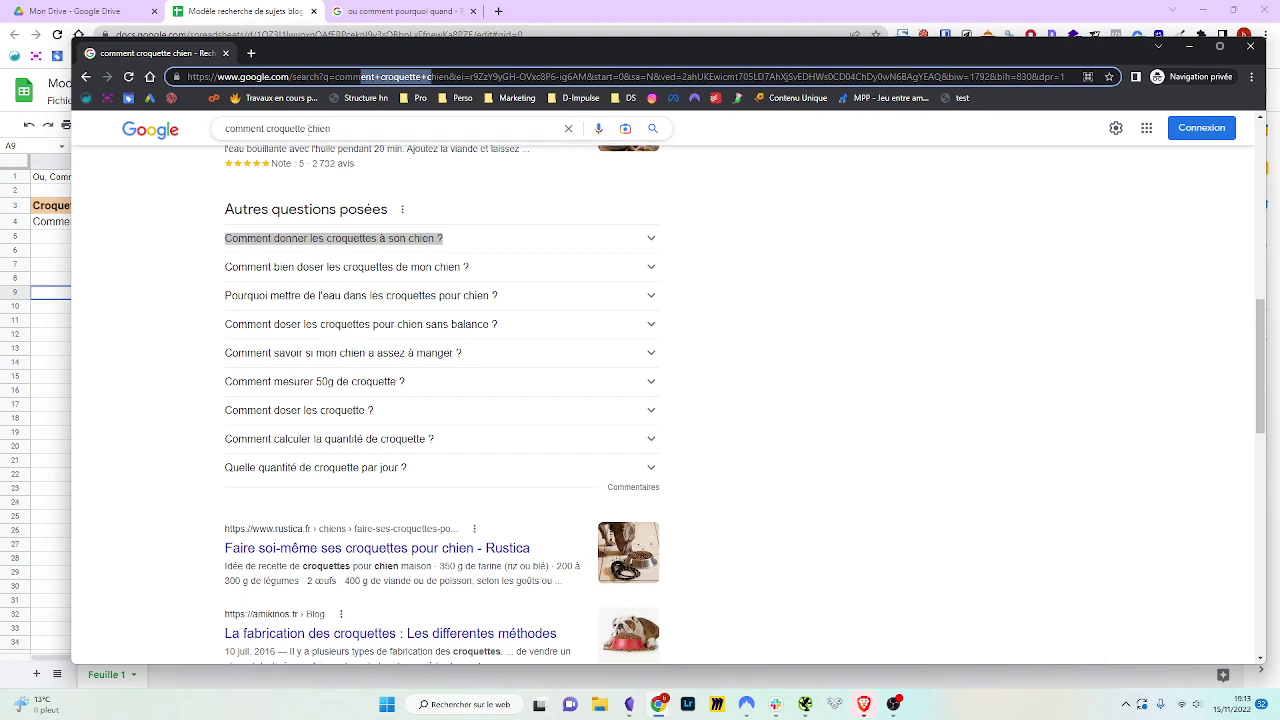
{"action": "left_click_drag", "start_coordinate": [361, 47], "coordinate": [598, 58]}
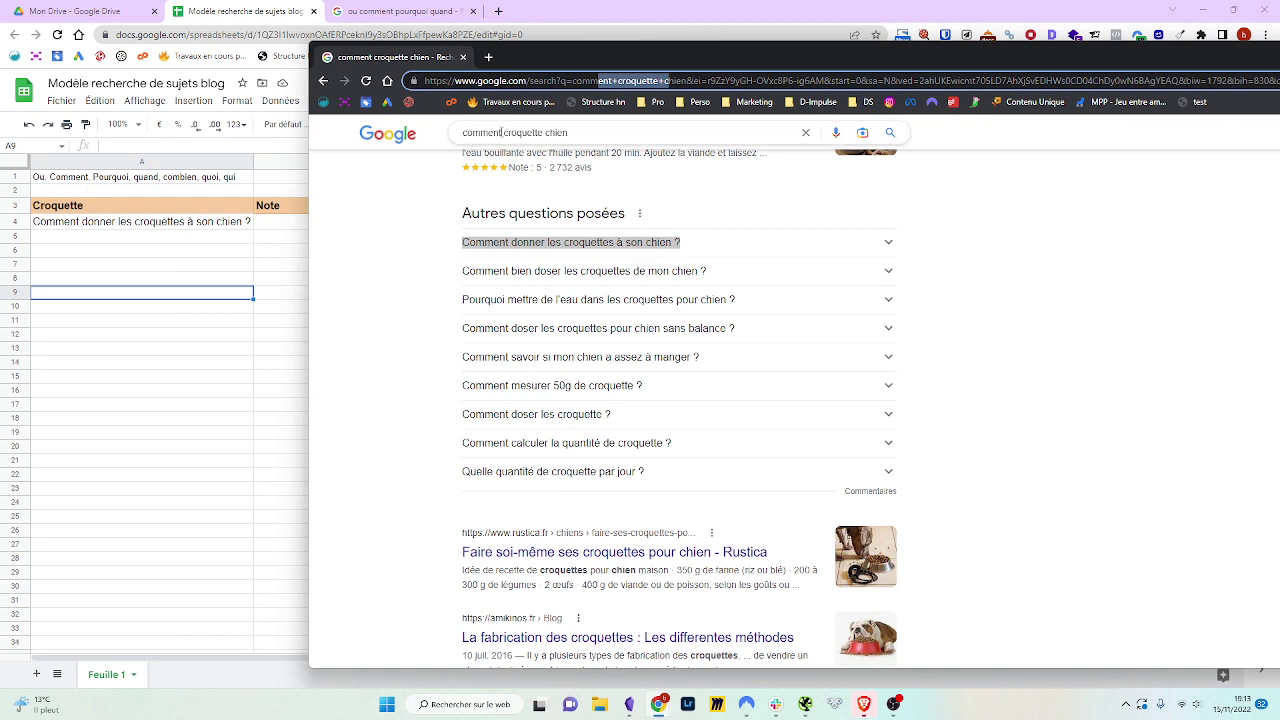
{"action": "left_click_drag", "start_coordinate": [501, 132], "coordinate": [440, 150]}
{"action": "key", "text": "BackSpace"}
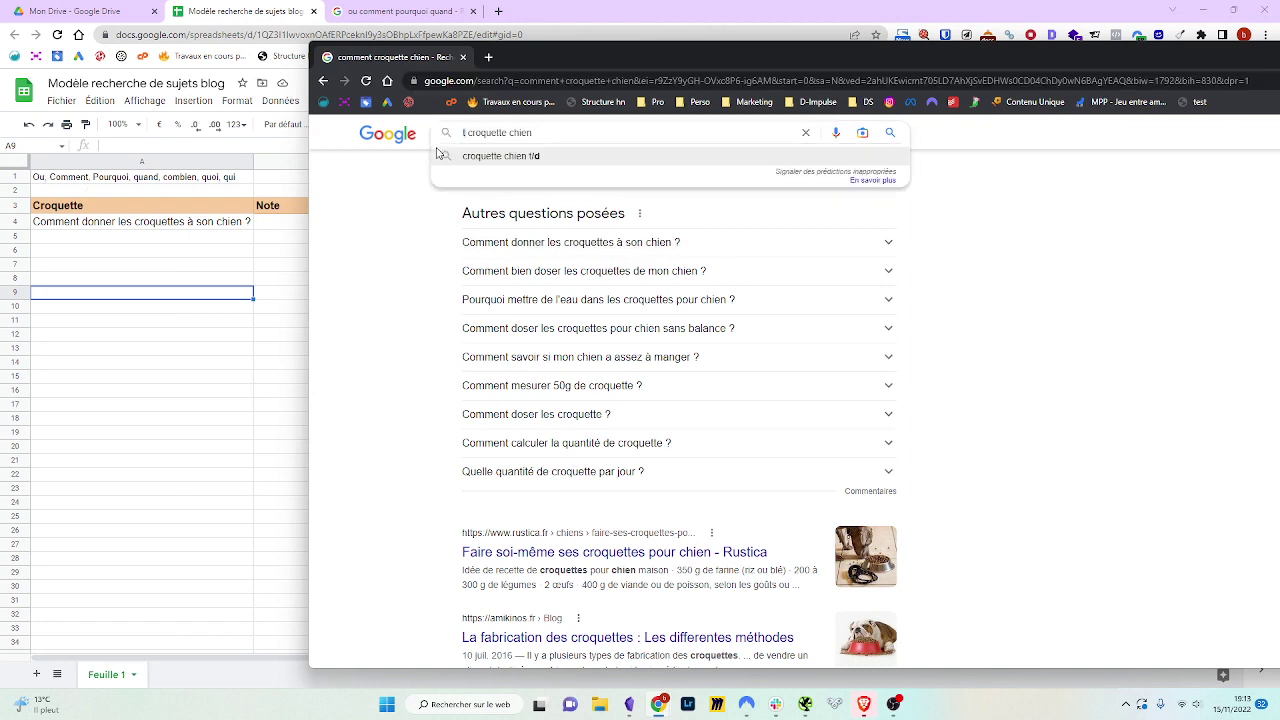
{"action": "type", "text": "Comment"}
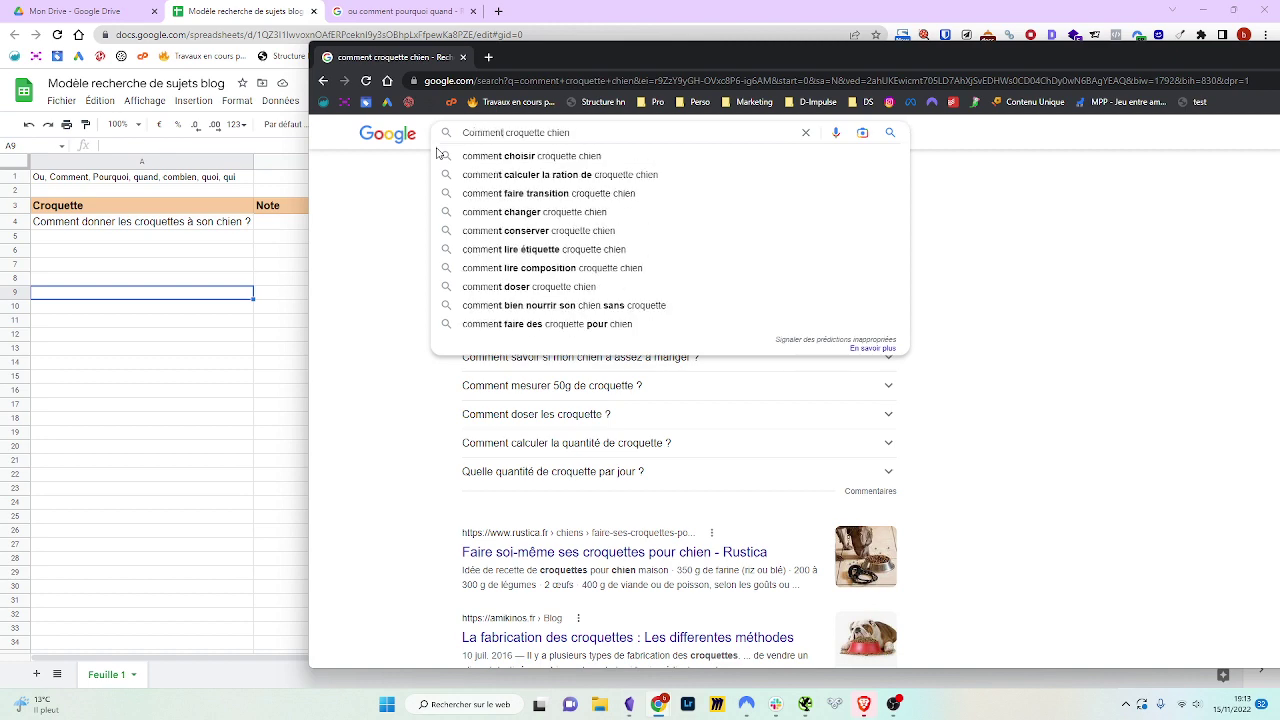
{"action": "key", "text": "Return"}
{"action": "scroll", "coordinate": [693, 291], "scroll_direction": "down", "scroll_amount": 7}
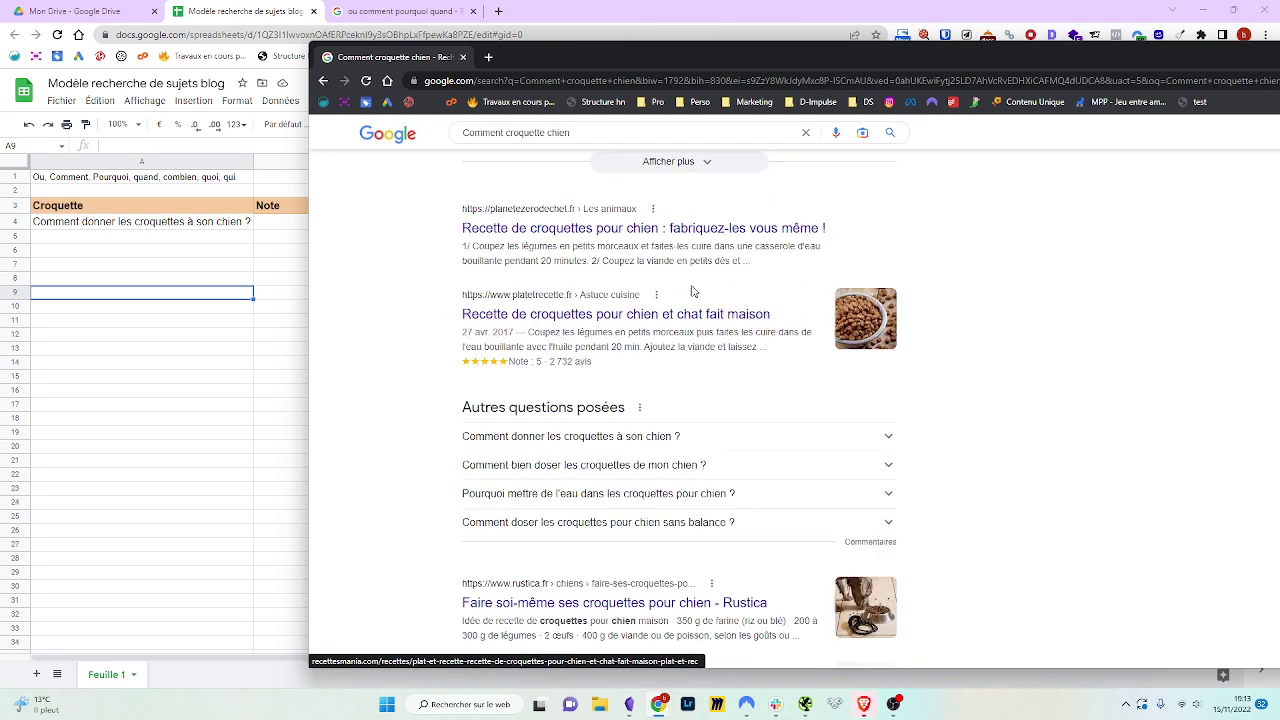
{"action": "scroll", "coordinate": [693, 291], "scroll_direction": "down", "scroll_amount": 1}
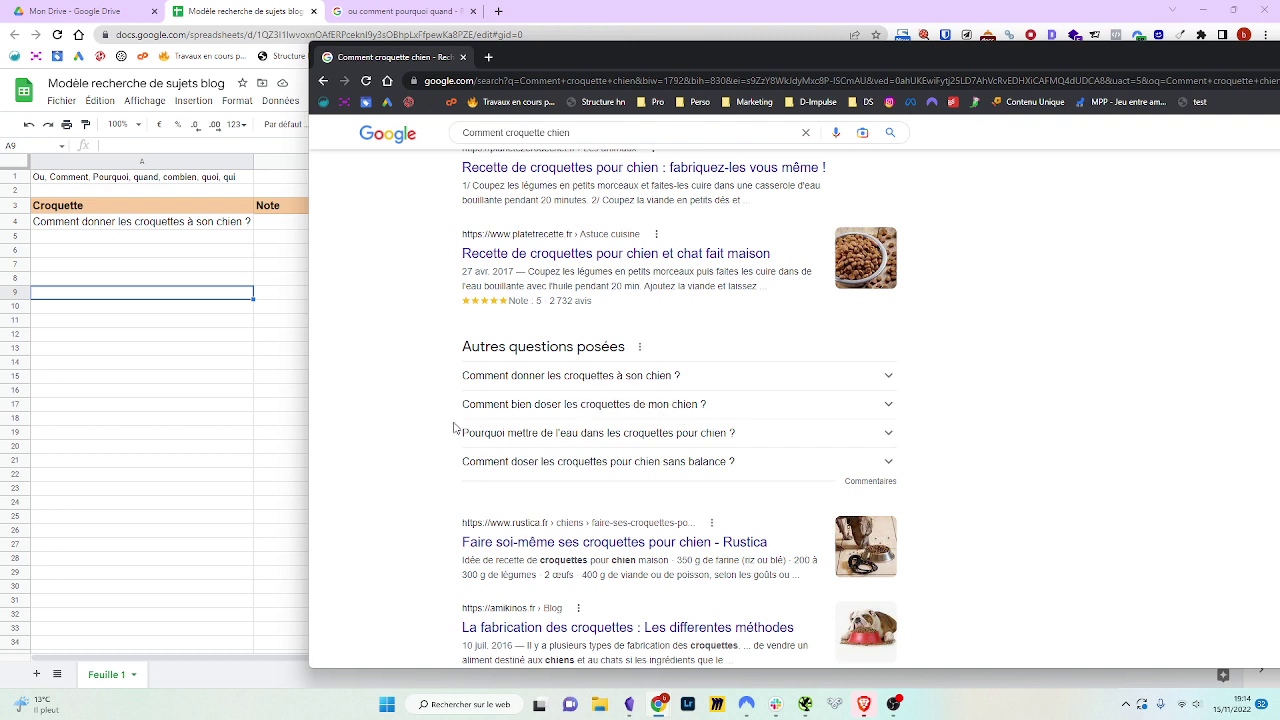
- Copy the question "Pourquoi mettre de l'eau dans les croquettes pour chien ?" into cell A5 of the spreadsheet and widen column A to fit it
{"action": "left_click_drag", "start_coordinate": [453, 428], "coordinate": [648, 446]}
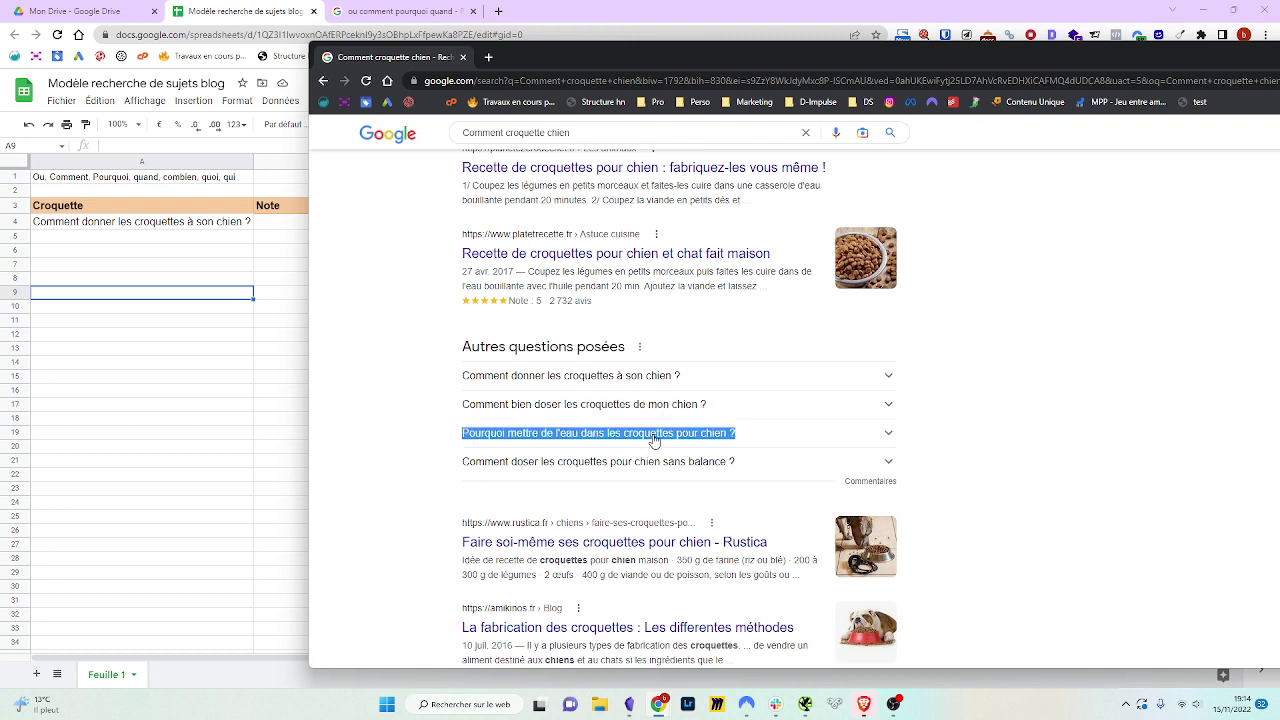
{"action": "key", "text": "ctrl+c"}
{"action": "left_click", "coordinate": [110, 238]}
{"action": "key", "text": "ctrl+v"}
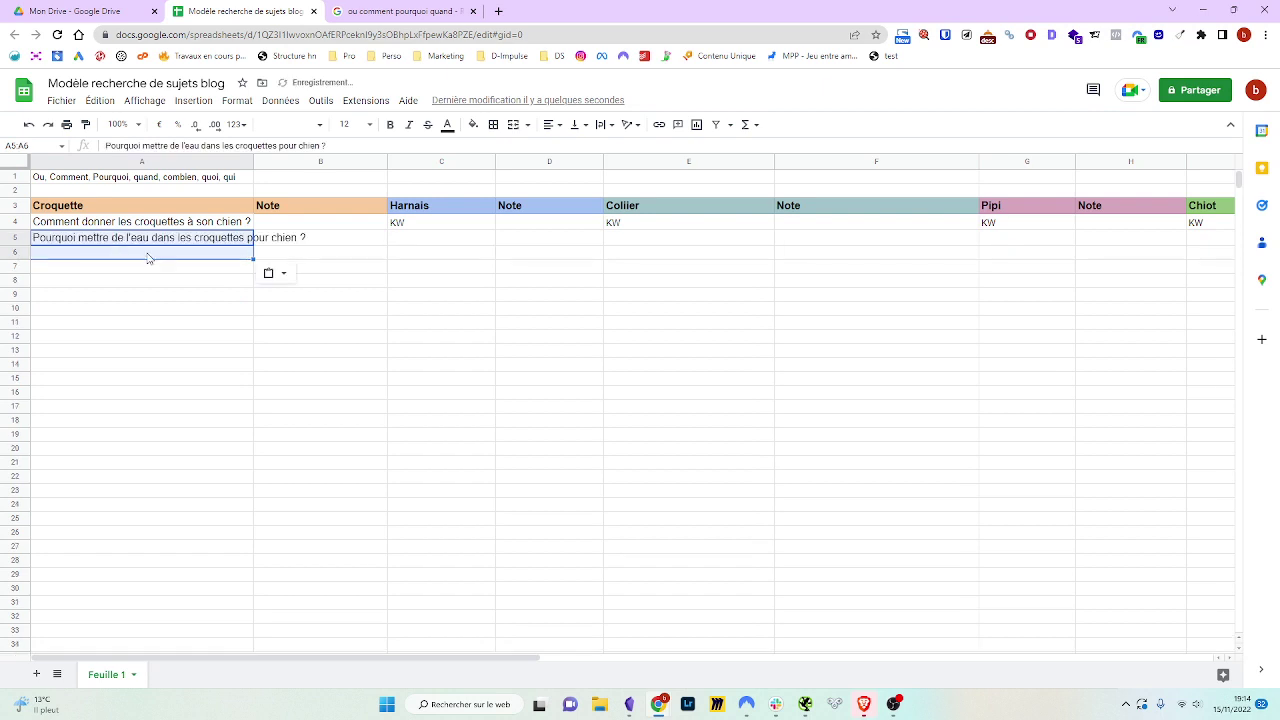
{"action": "left_click_drag", "start_coordinate": [254, 163], "coordinate": [317, 163]}
- Enter the note "Titre P1 Guide croquette" in cell B4 beside the first Croquette question
{"action": "left_click", "coordinate": [354, 224]}
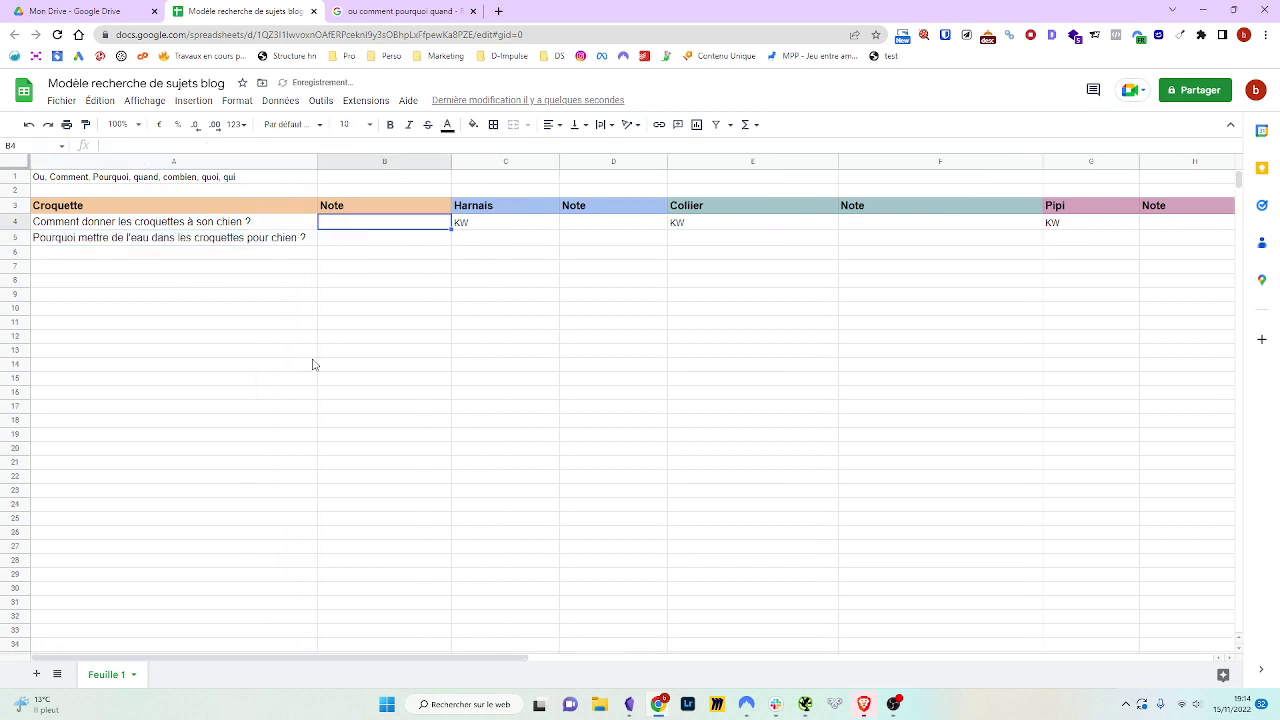
{"action": "type", "text": "G"}
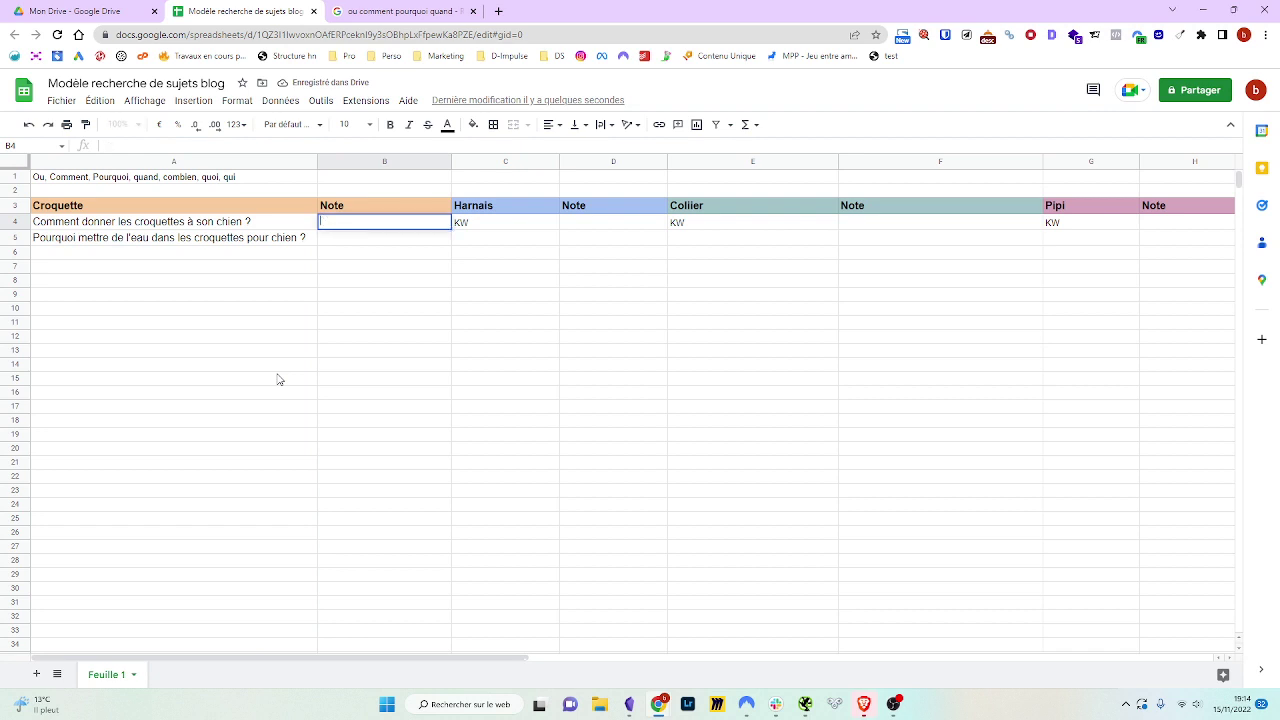
{"action": "key", "text": "Escape"}
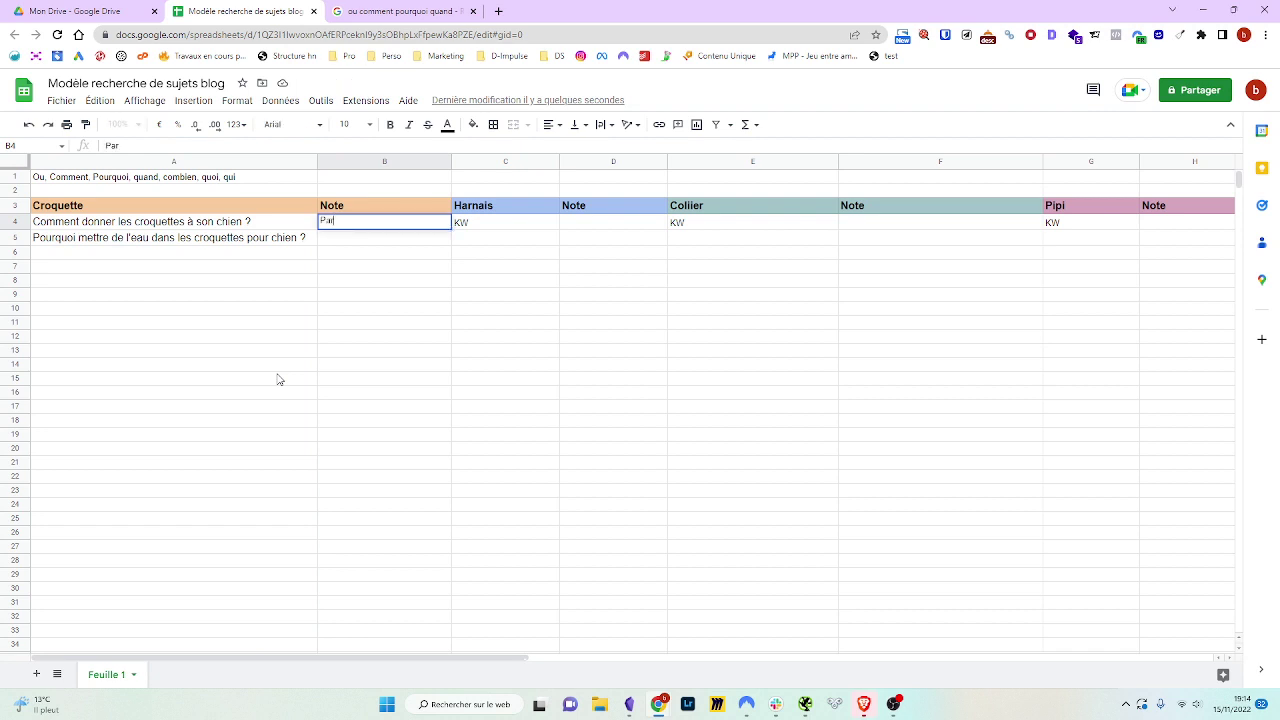
{"action": "type", "text": "raphe 1"}
{"action": "key", "text": "ctrl+a"}
{"action": "key", "text": "BackSpace"}
{"action": "type", "text": "Titre P1 Guide croque"}
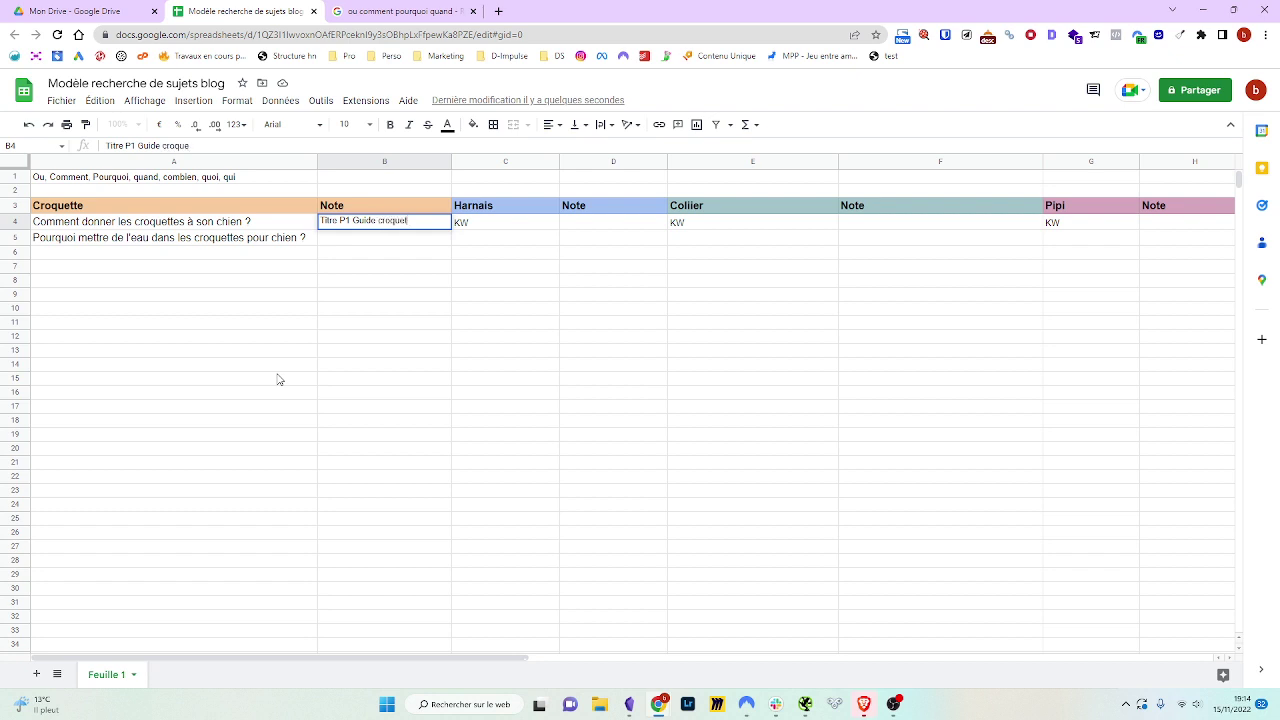
{"action": "key", "text": "Return"}
- Enter the note "P2" in cell B5 beside the second Croquette question
{"action": "type", "text": "P"}
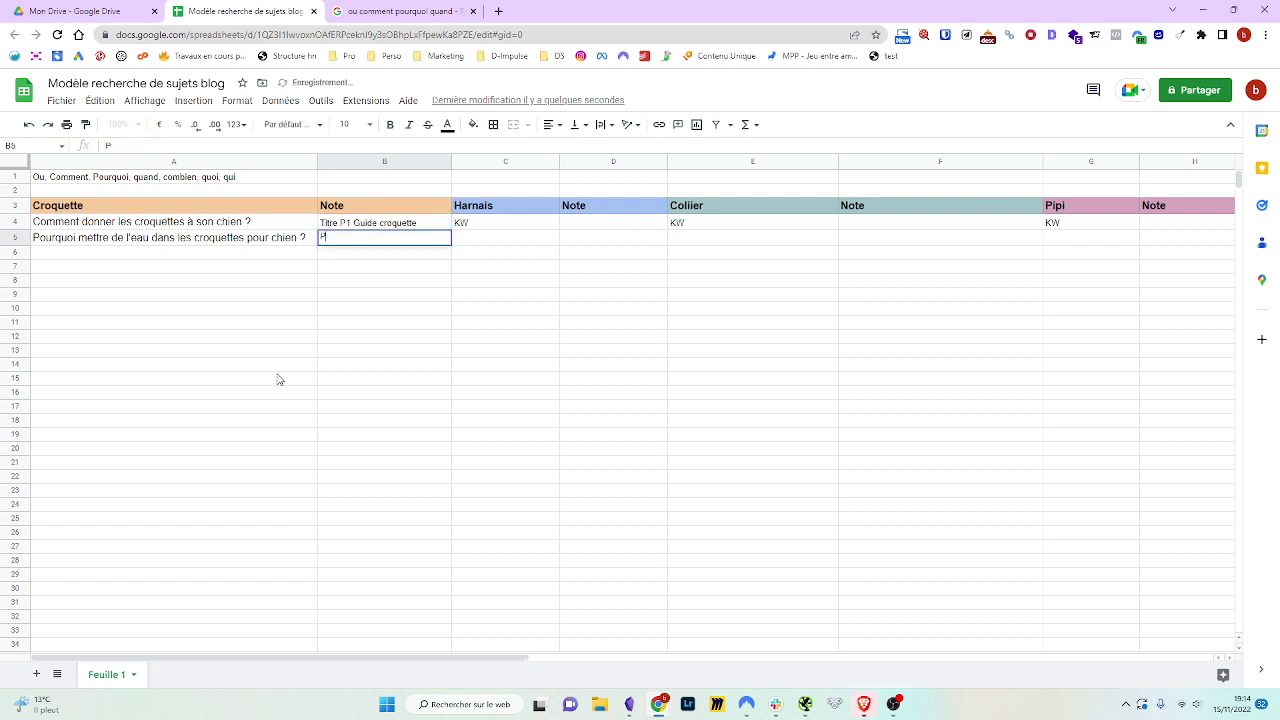
{"action": "key", "text": "Return"}
{"action": "key", "text": "Up"}
{"action": "key", "text": "Delete"}
{"action": "type", "text": "P"}
{"action": "key", "text": "Return"}
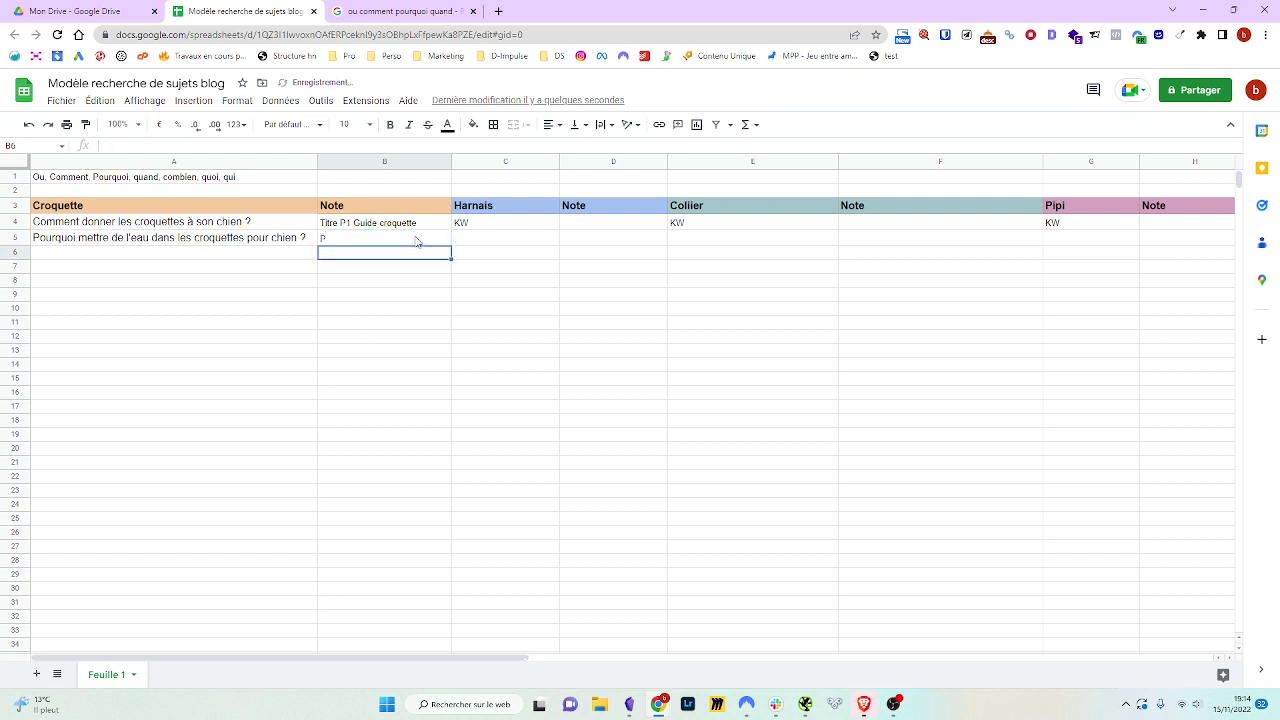
{"action": "key", "text": "Up"}
{"action": "key", "text": "Return"}
{"action": "double_click", "coordinate": [417, 240]}
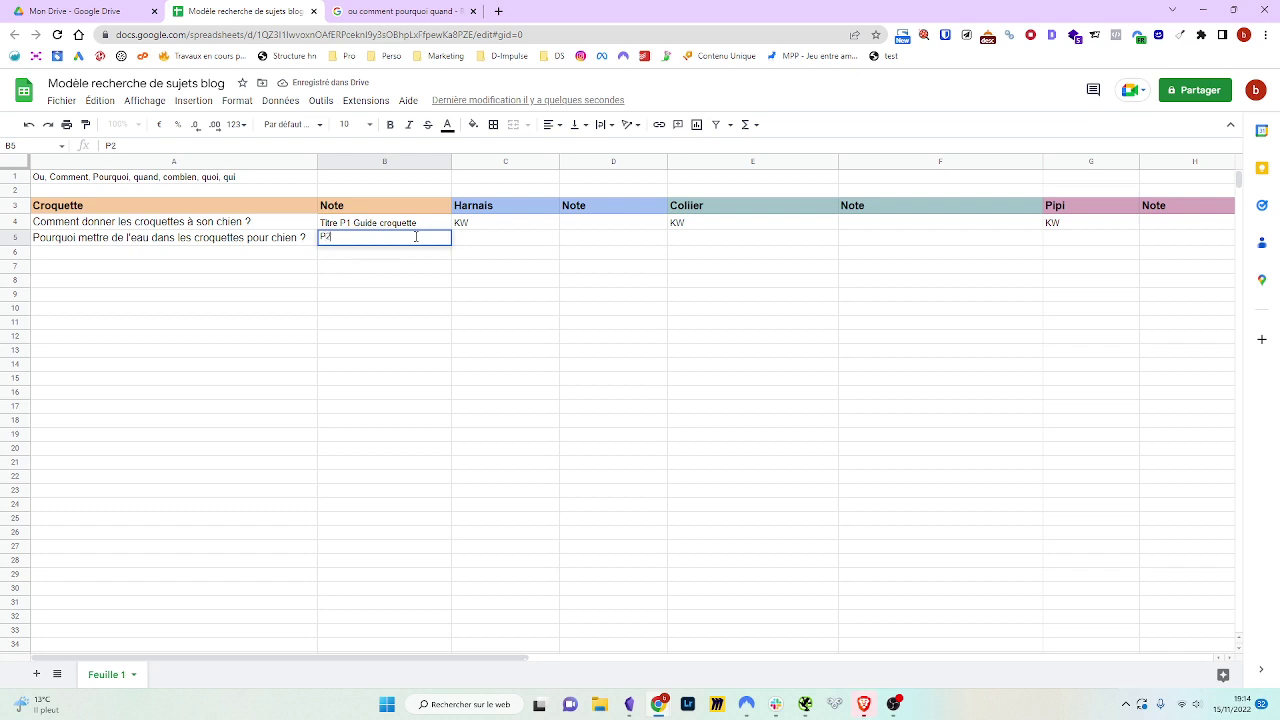
{"action": "type", "text": "2"}
{"action": "key", "text": "Return"}
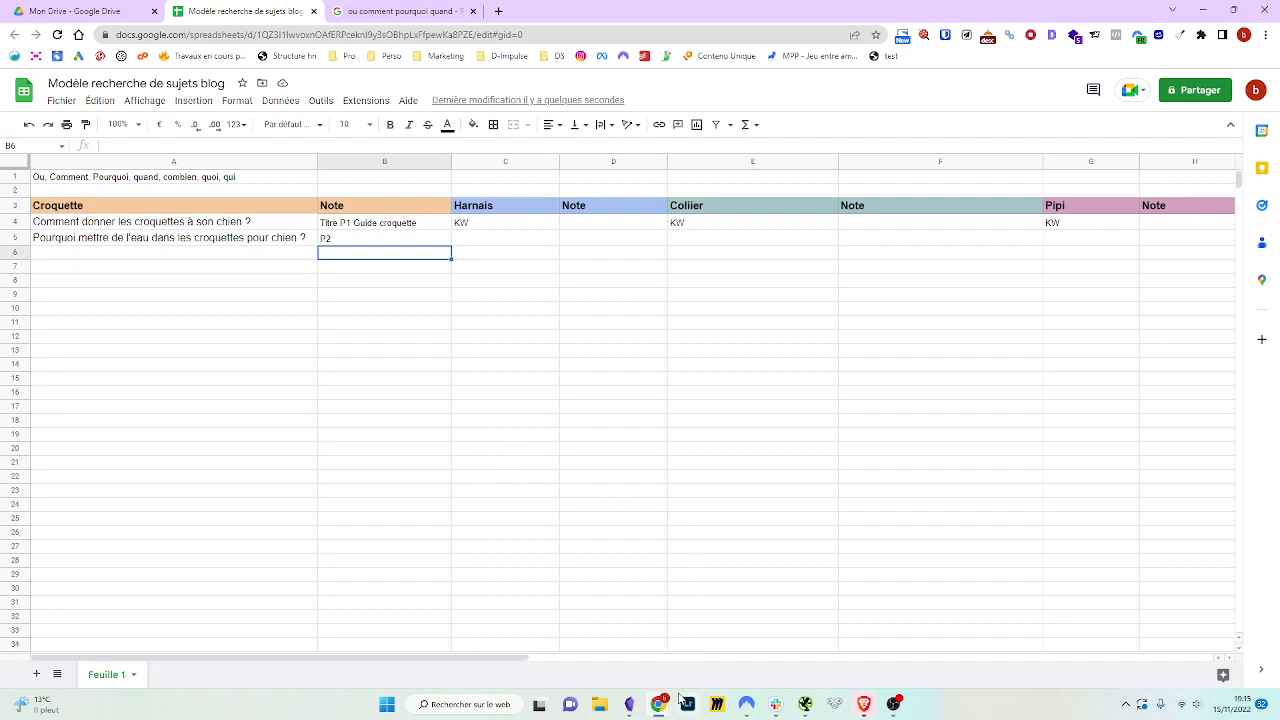
- Switch back to the private Chrome window and search Google for "pourquoi harnais chien", going to the Autres questions posées section
{"action": "mouse_move", "coordinate": [658, 704]}
{"action": "left_click", "coordinate": [1005, 615]}
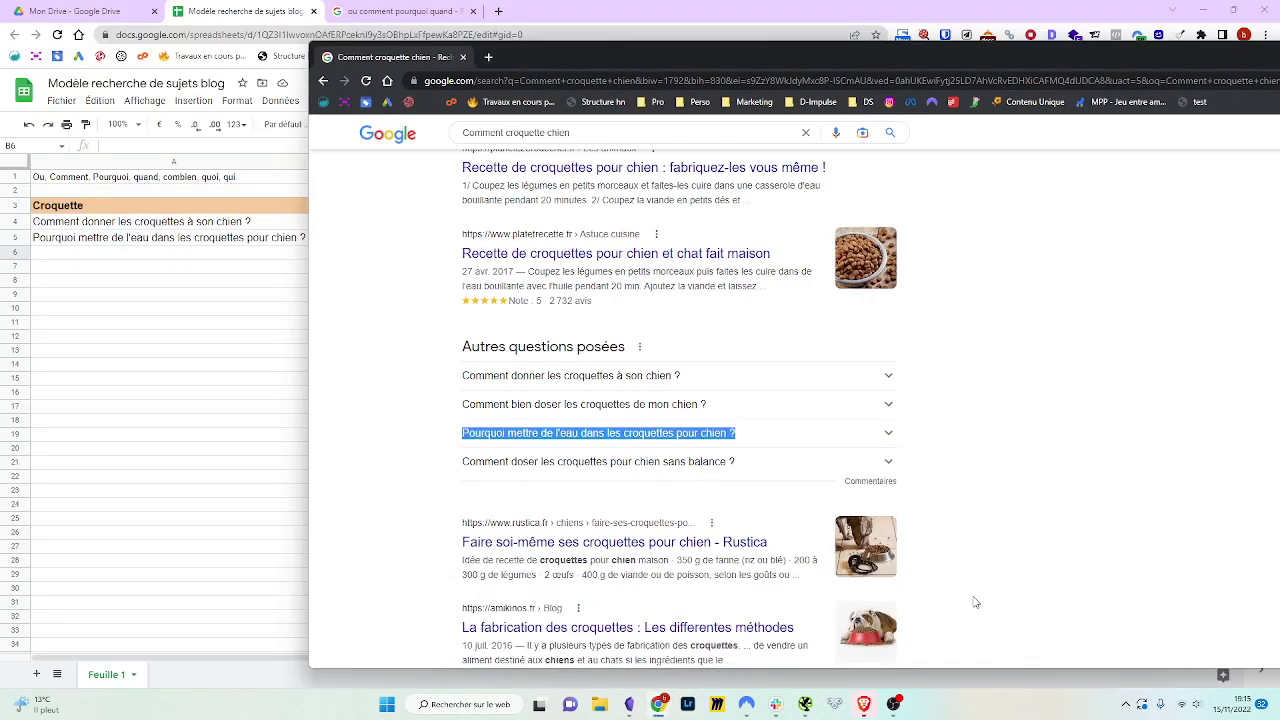
{"action": "left_click_drag", "start_coordinate": [752, 57], "coordinate": [585, 50]}
{"action": "left_click", "coordinate": [548, 108]}
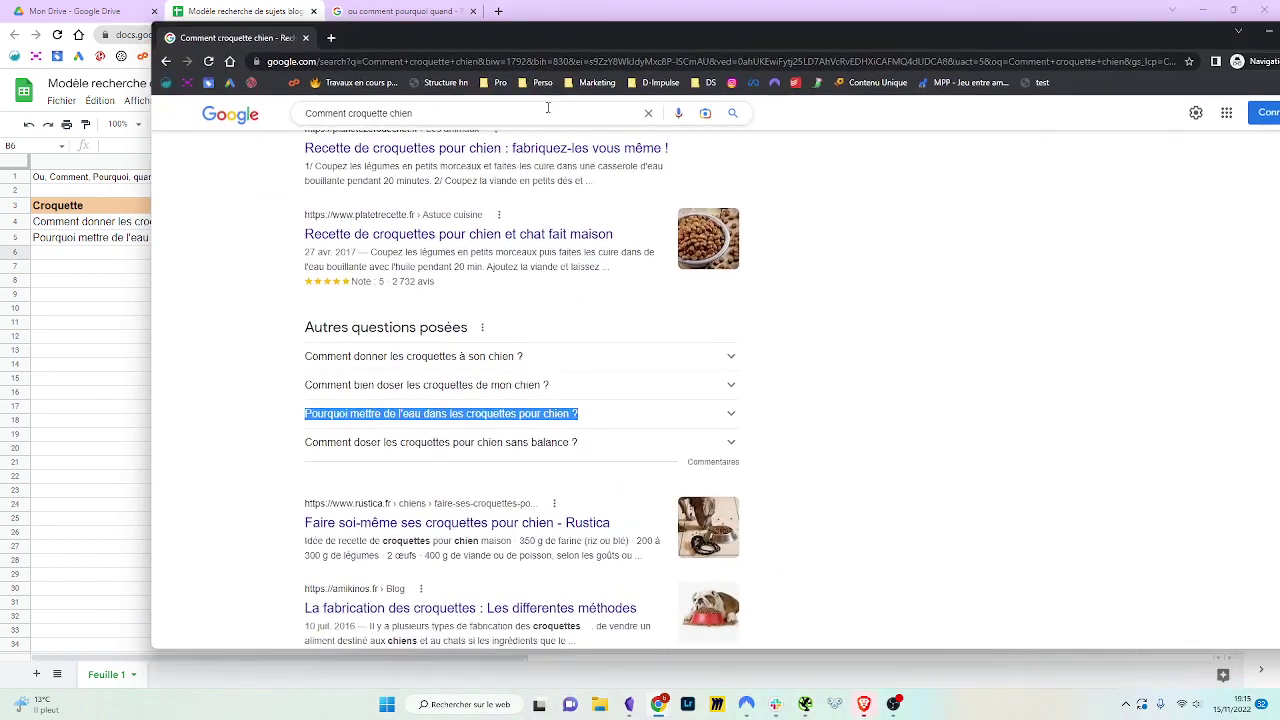
{"action": "type", "text": "po"}
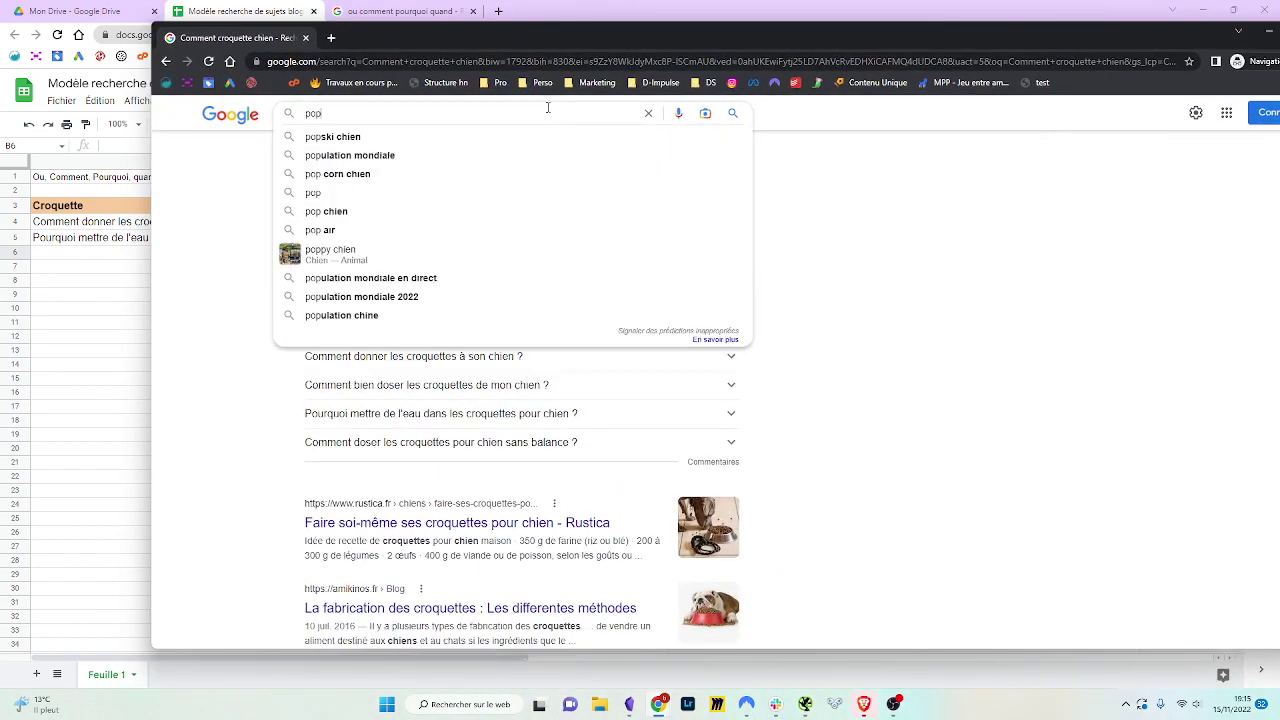
{"action": "type", "text": "urquoi"}
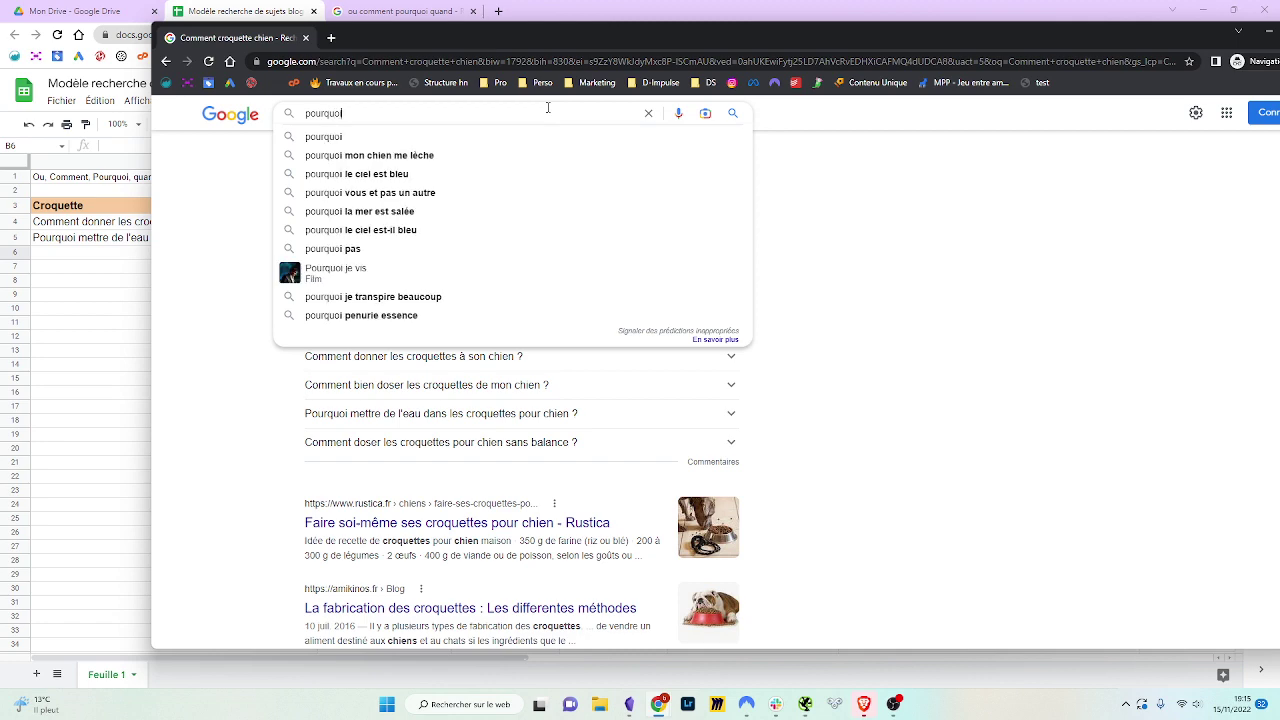
{"action": "type", "text": " harnais chien"}
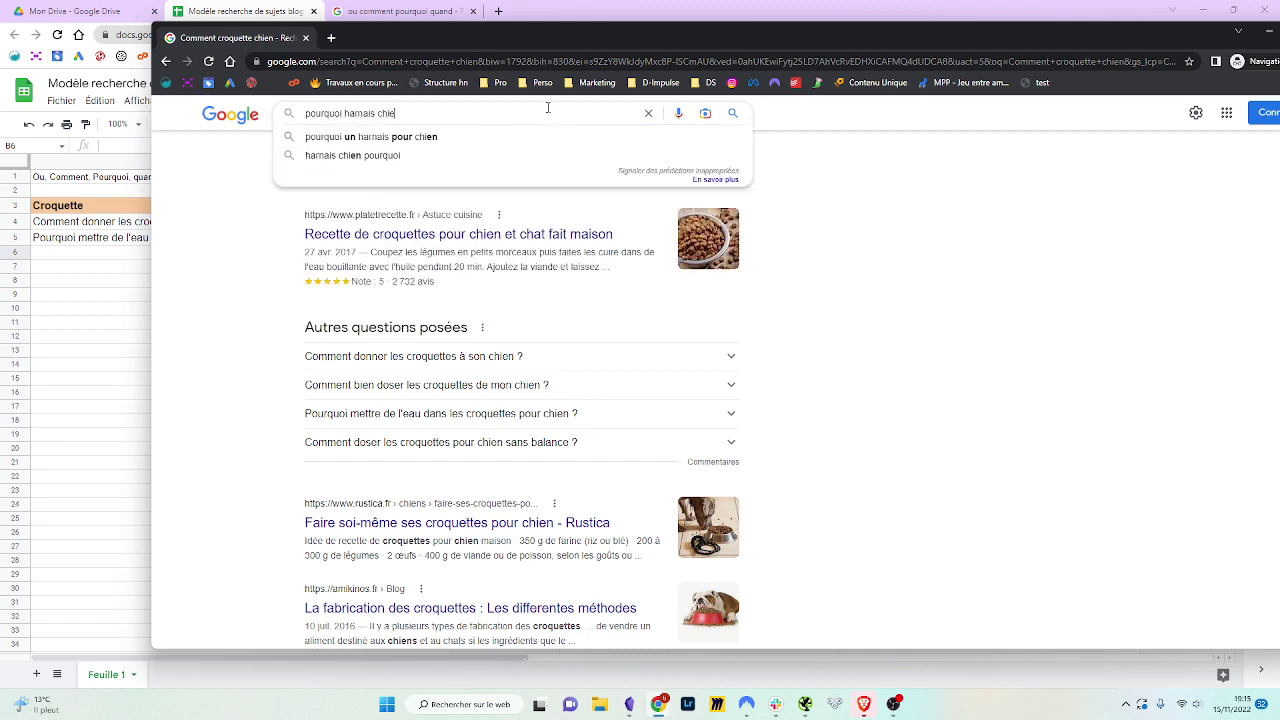
{"action": "key", "text": "Return"}
{"action": "scroll", "coordinate": [549, 305], "scroll_direction": "down", "scroll_amount": 2}
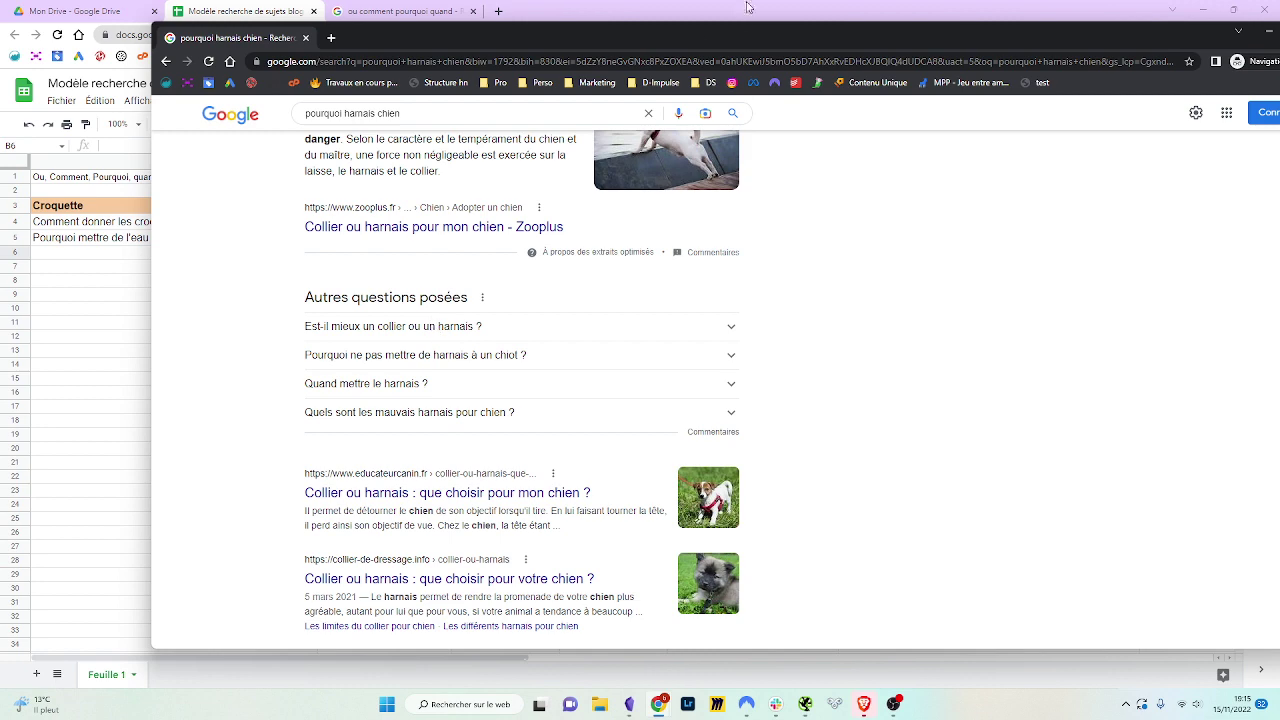
- Copy the question "Pourquoi ne pas mettre de harnais à un chiot ?" into cell C5 under Harnais and widen column C to fit it
{"action": "left_click_drag", "start_coordinate": [749, 34], "coordinate": [804, 270]}
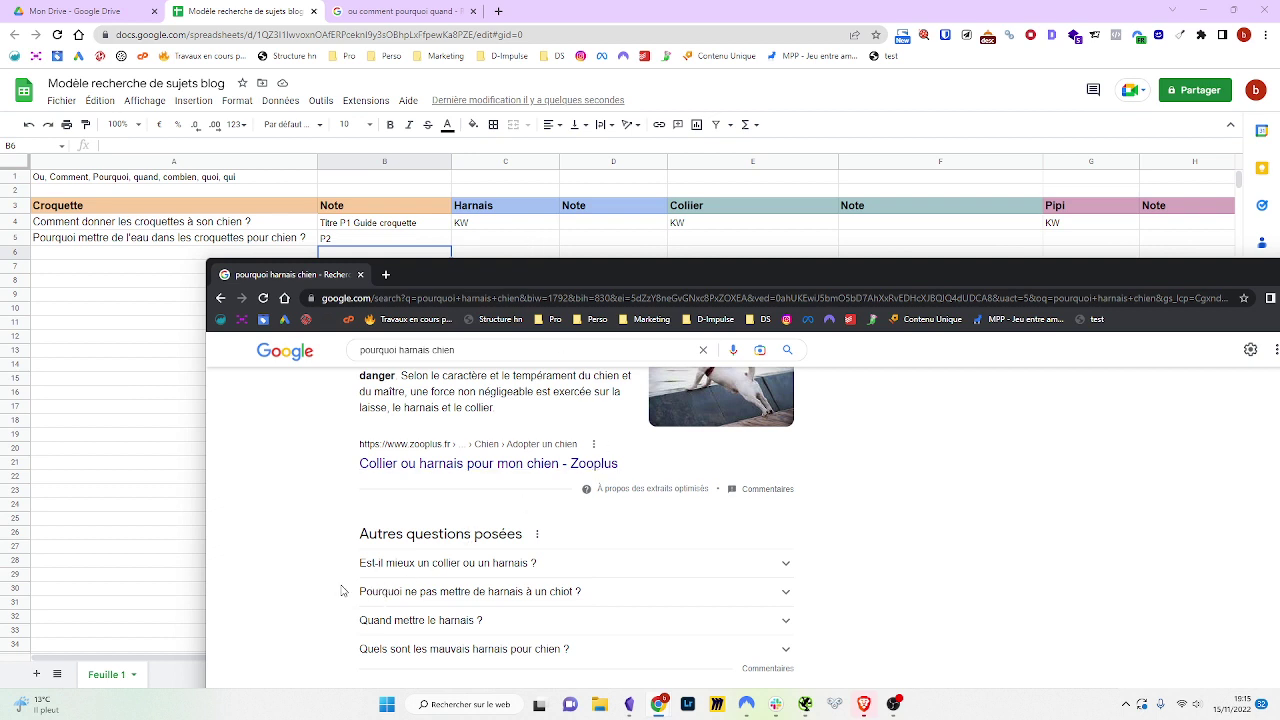
{"action": "triple_click", "coordinate": [378, 594]}
{"action": "key", "text": "ctrl+c"}
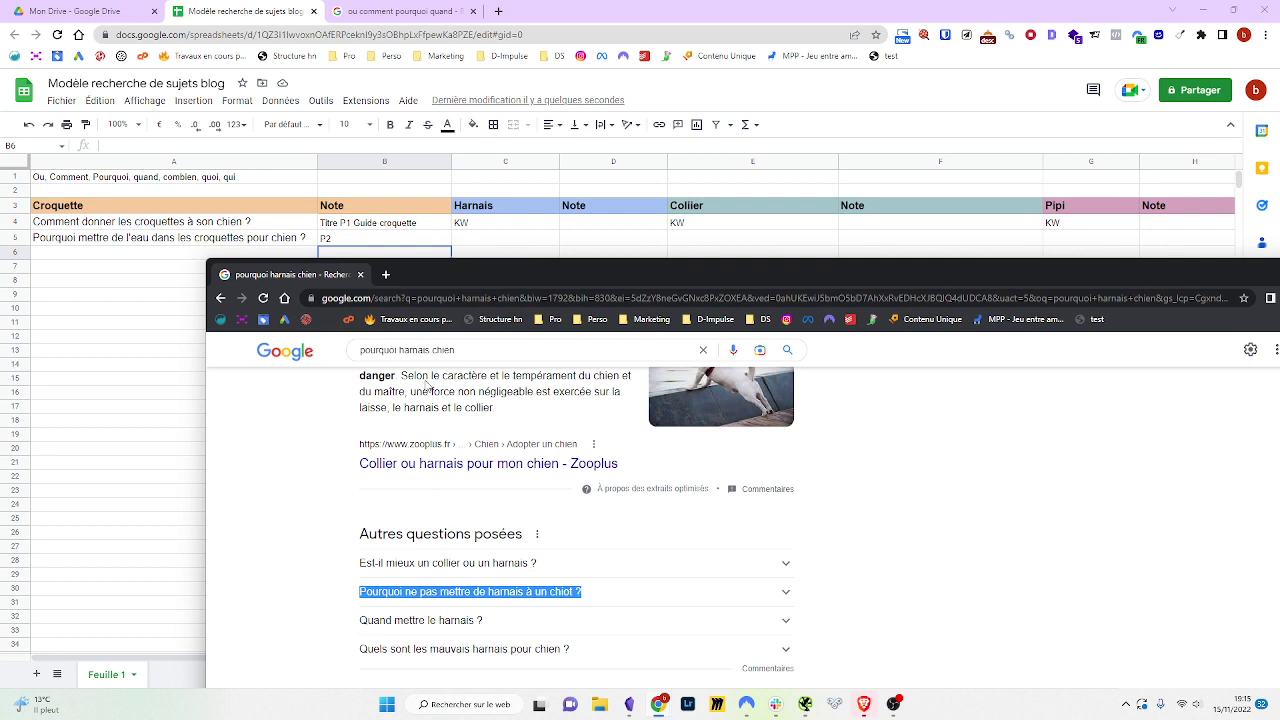
{"action": "left_click", "coordinate": [532, 240]}
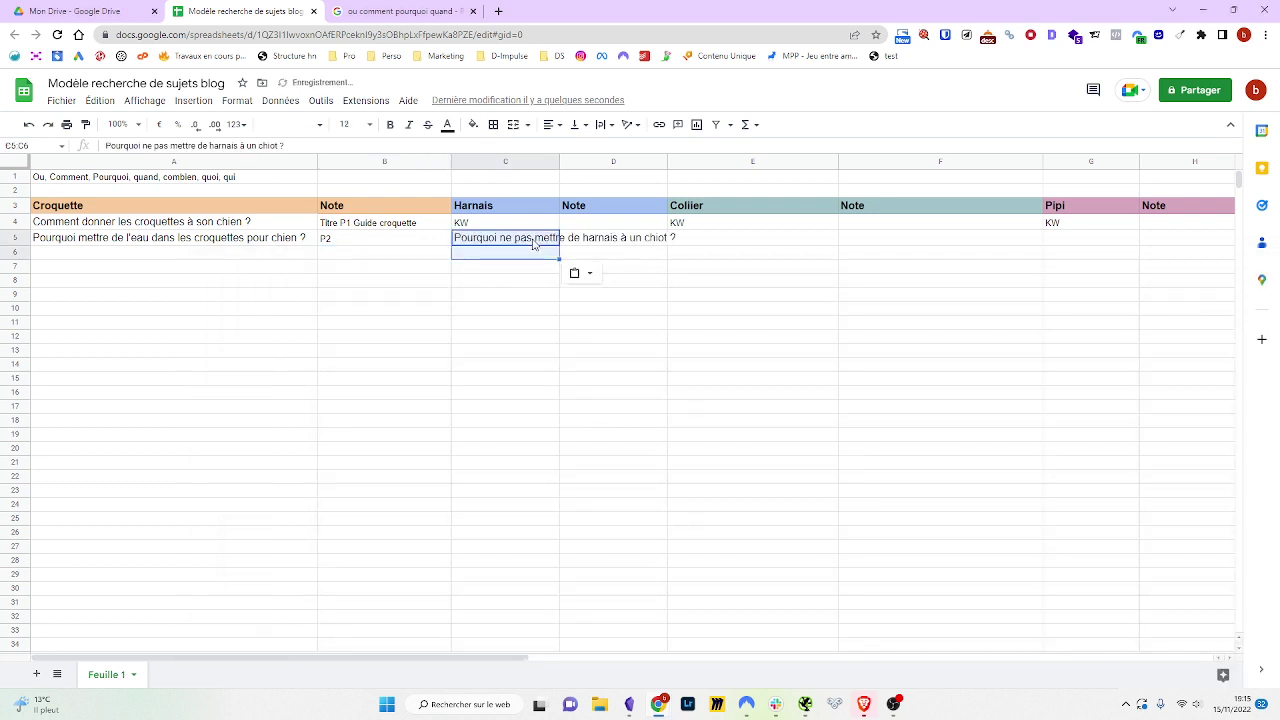
{"action": "key", "text": "ctrl+v"}
{"action": "left_click_drag", "start_coordinate": [560, 163], "coordinate": [698, 169]}
- Paste the copied question into cell E5 with "harnais" replaced by "collier", and widen column E to fit it
{"action": "left_click", "coordinate": [858, 240]}
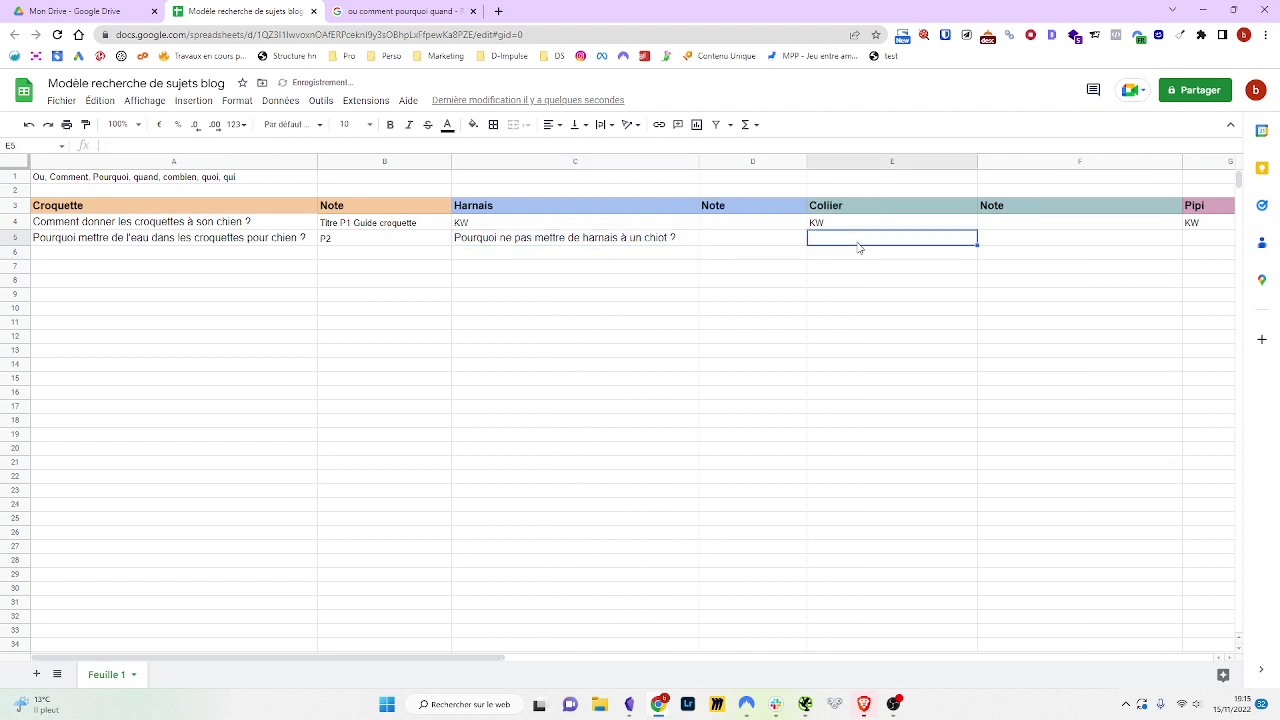
{"action": "key", "text": "ctrl+v"}
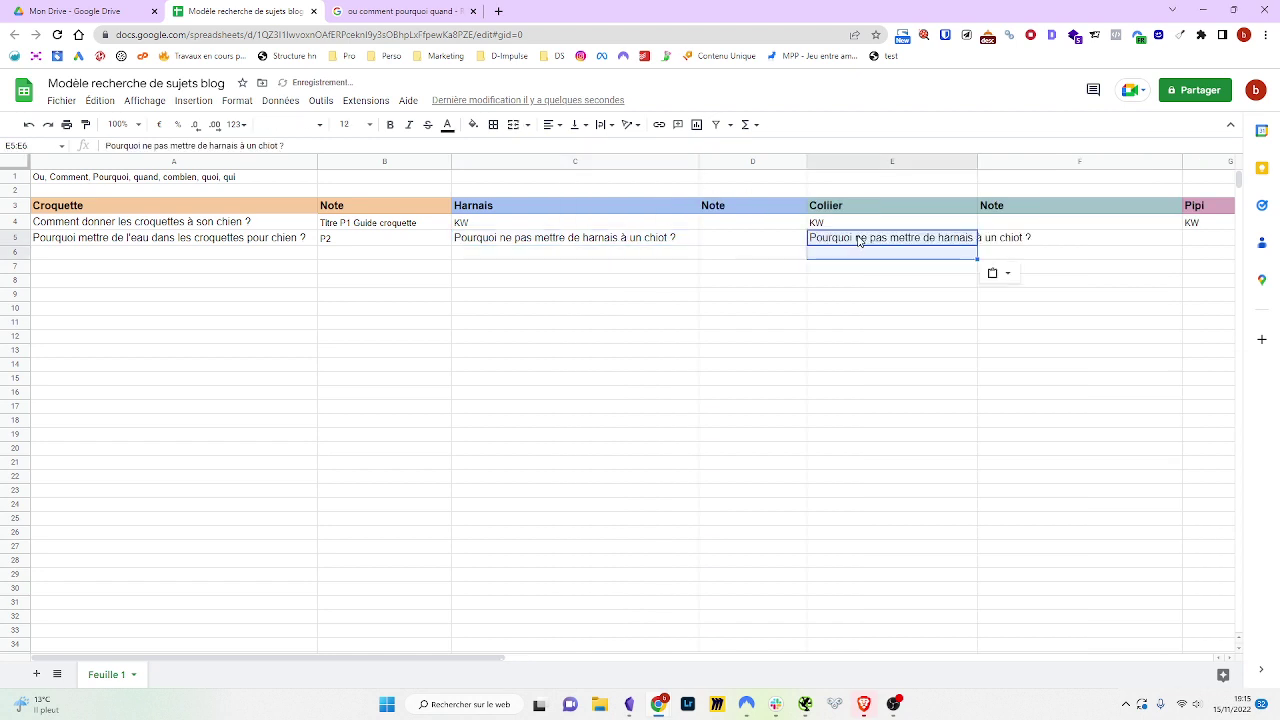
{"action": "double_click", "coordinate": [942, 238]}
{"action": "left_click_drag", "start_coordinate": [941, 237], "coordinate": [975, 237]}
{"action": "type", "text": "collier"}
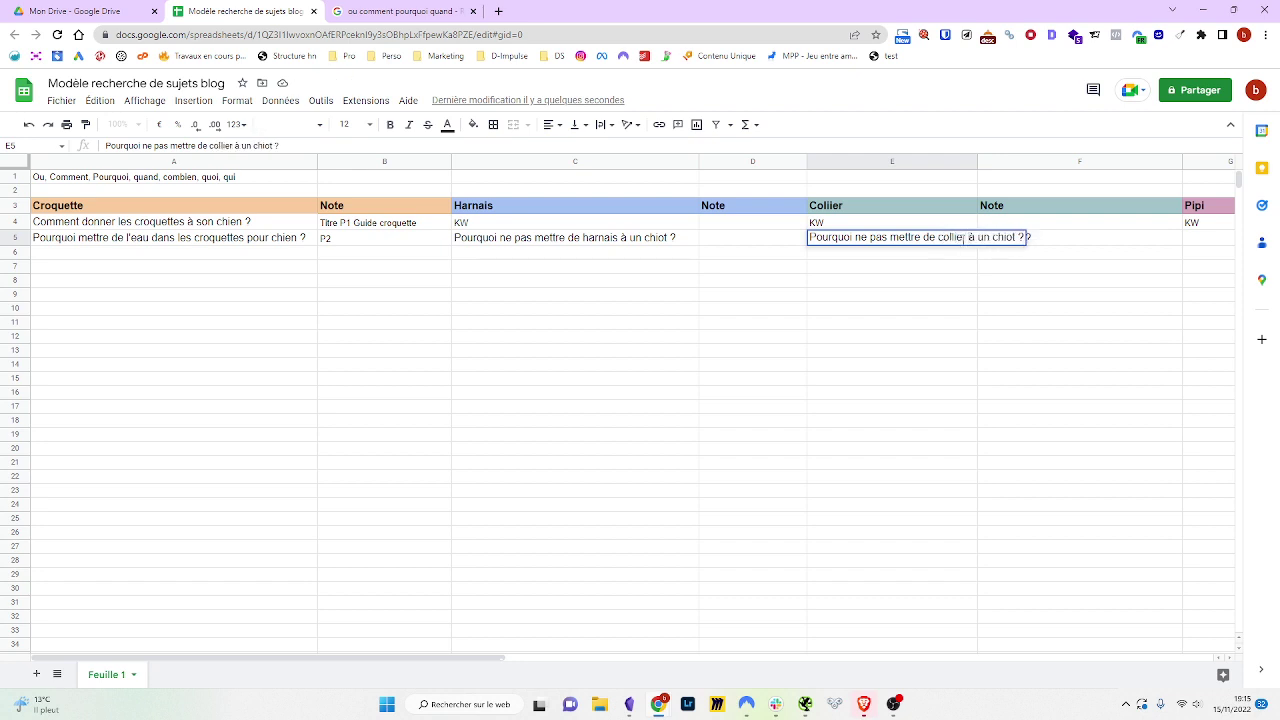
{"action": "left_click", "coordinate": [908, 297]}
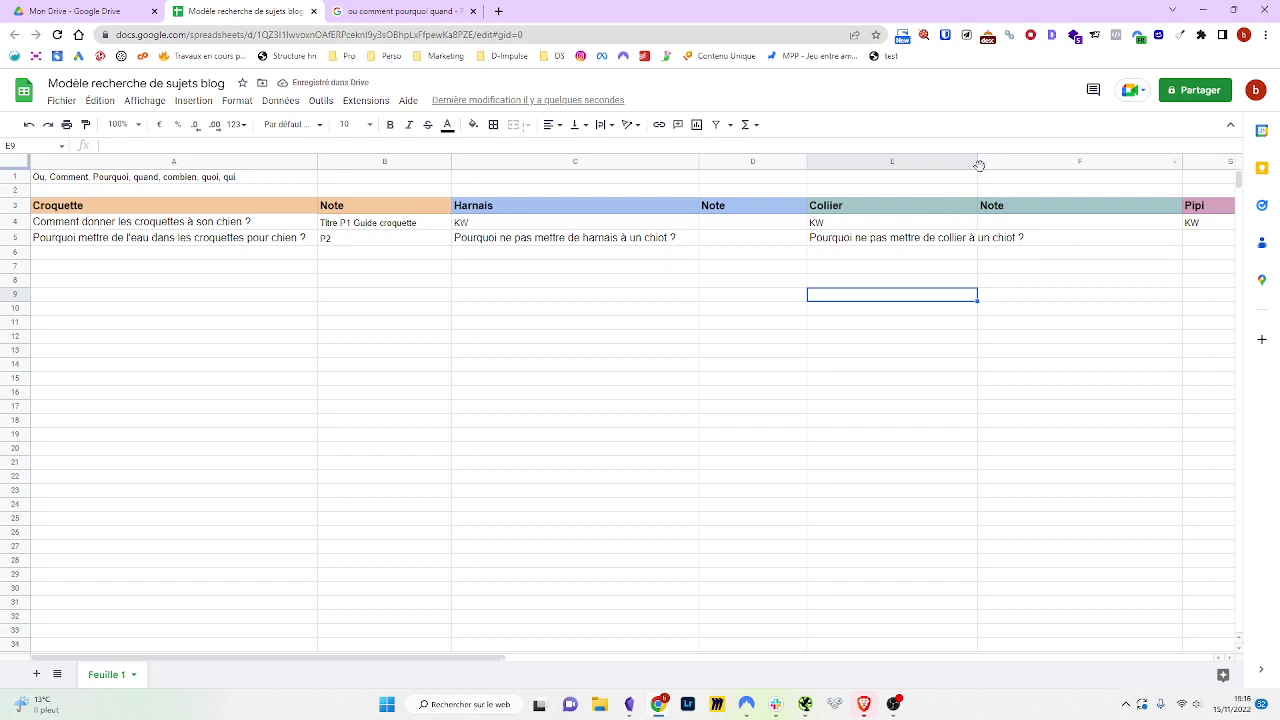
{"action": "left_click", "coordinate": [979, 162]}
{"action": "left_click_drag", "start_coordinate": [979, 162], "coordinate": [1031, 162]}
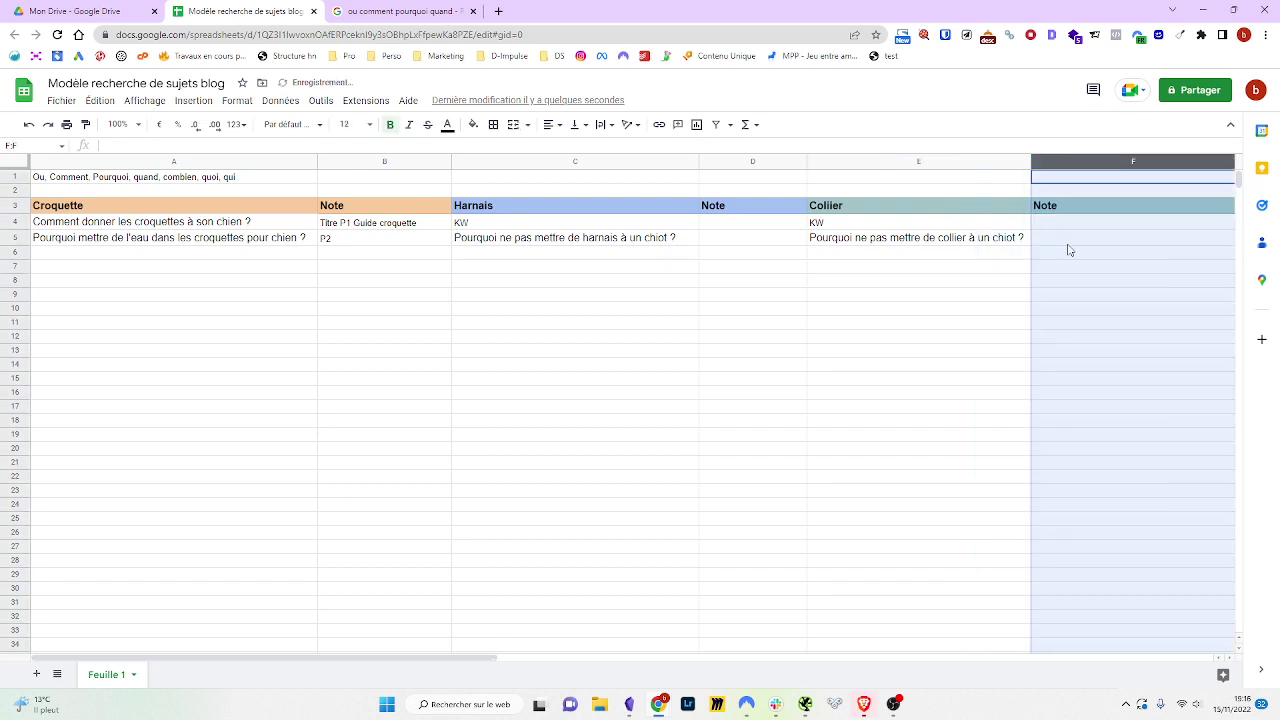
{"action": "left_click", "coordinate": [1068, 245]}
{"action": "key", "text": "Right"}
{"action": "key", "text": "Right"}
{"action": "key", "text": "Right"}
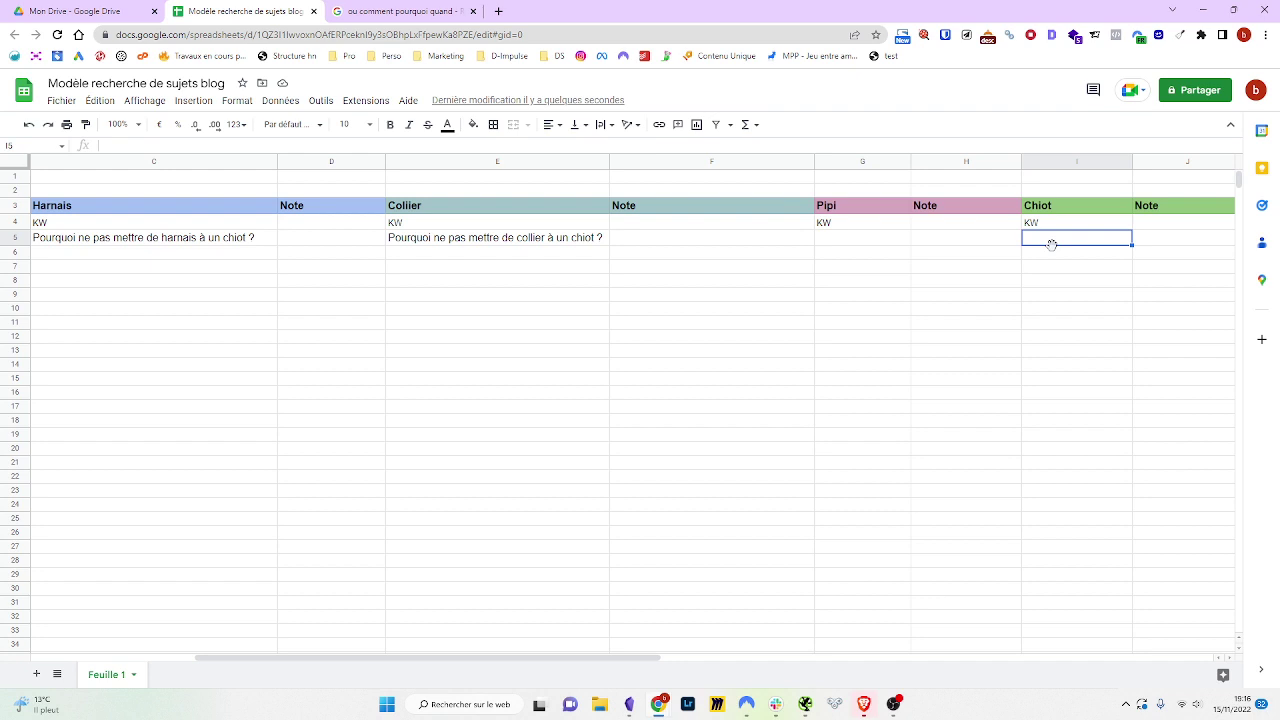
{"action": "type", "text": "G"}
{"action": "key", "text": "BackSpace"}
{"action": "key", "text": "Left"}
{"action": "key", "text": "Left"}
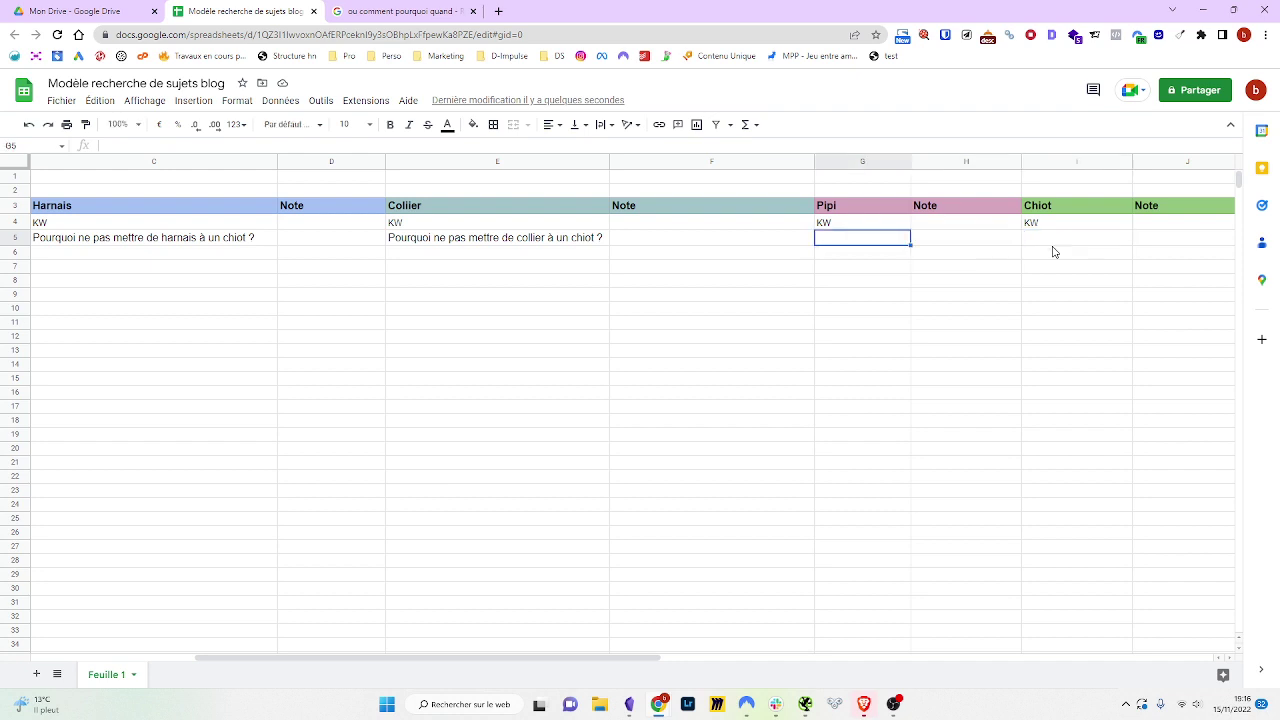
{"action": "key", "text": "Left"}
- Enter the note "Guide du chiot" in cell F5 beside the collar question
{"action": "type", "text": "G"}
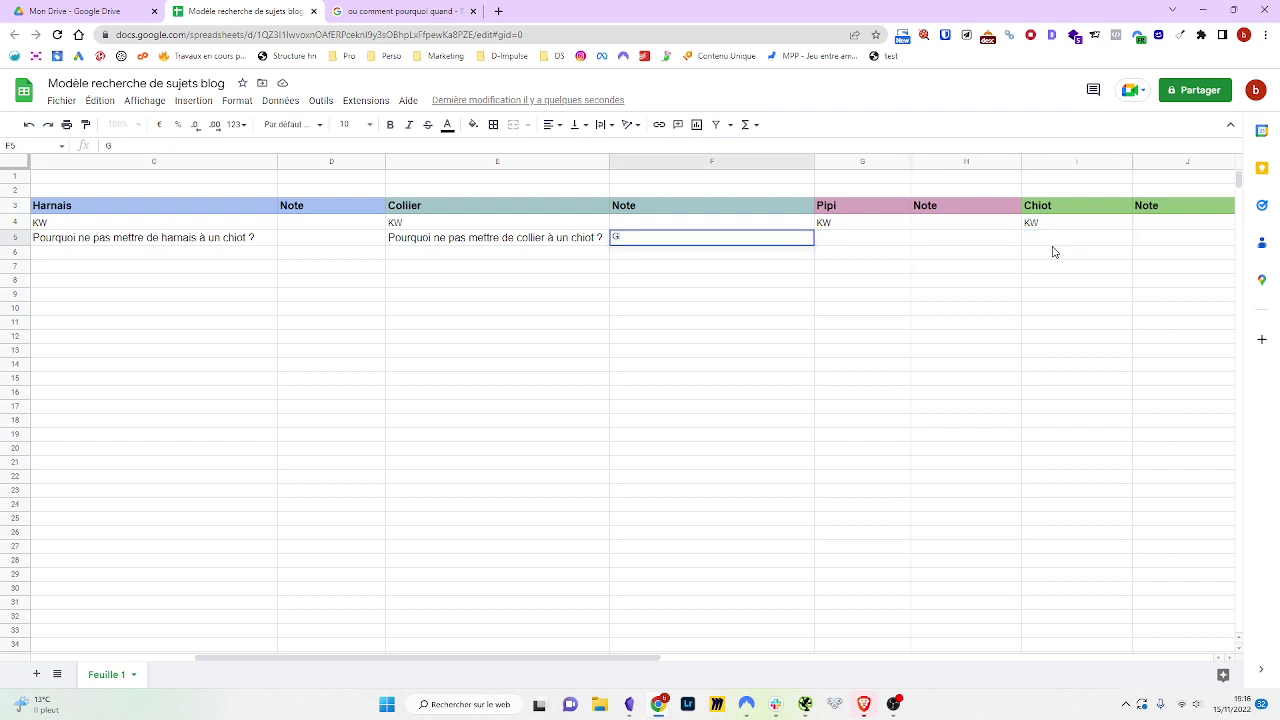
{"action": "key", "text": "BackSpace"}
{"action": "type", "text": "uide du chi"}
{"action": "key", "text": "Left"}
{"action": "key", "text": "Left"}
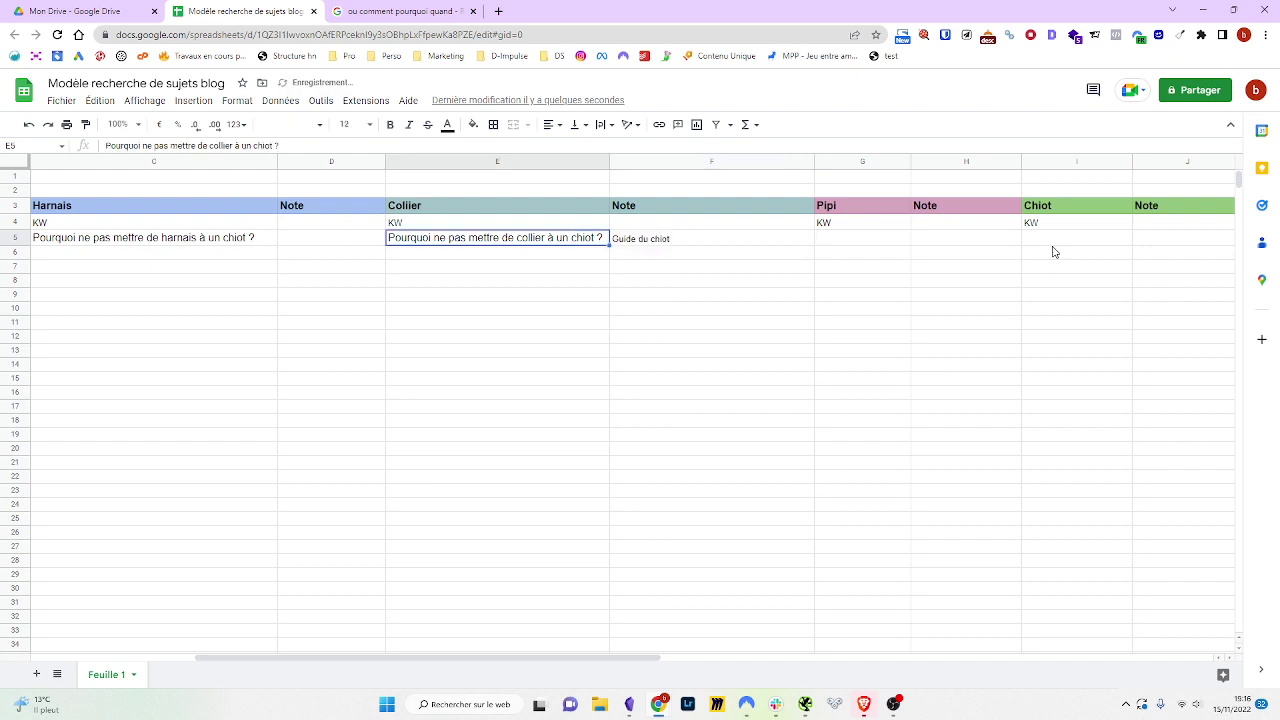
- Enter the note "Guide du chiot" in cell D5 beside the harness question
{"action": "type", "text": "Guide"}
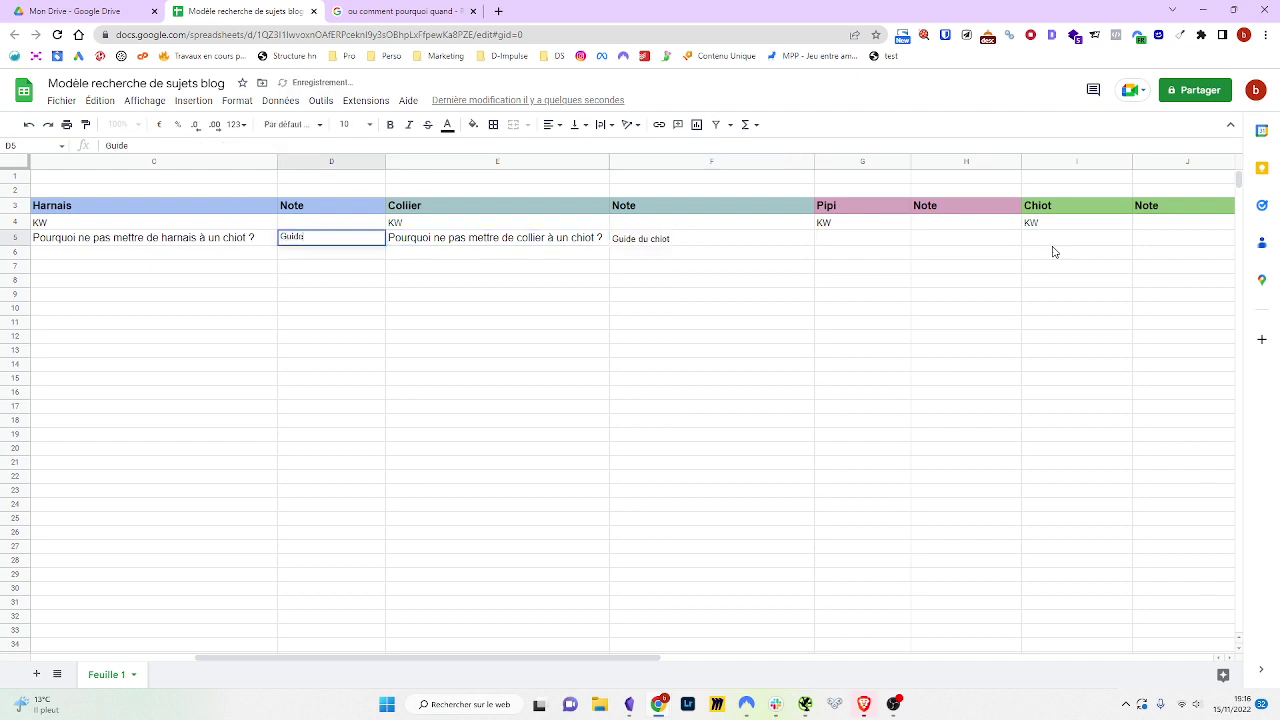
{"action": "key", "text": "Right"}
{"action": "key", "text": "Left"}
{"action": "key", "text": "Left"}
{"action": "key", "text": "Up"}
{"action": "key", "text": "Right"}
{"action": "key", "text": "Down"}
{"action": "double_click", "coordinate": [308, 241]}
{"action": "type", "text": "du chiot"}
{"action": "key", "text": "Tab"}
{"action": "key", "text": "Tab"}
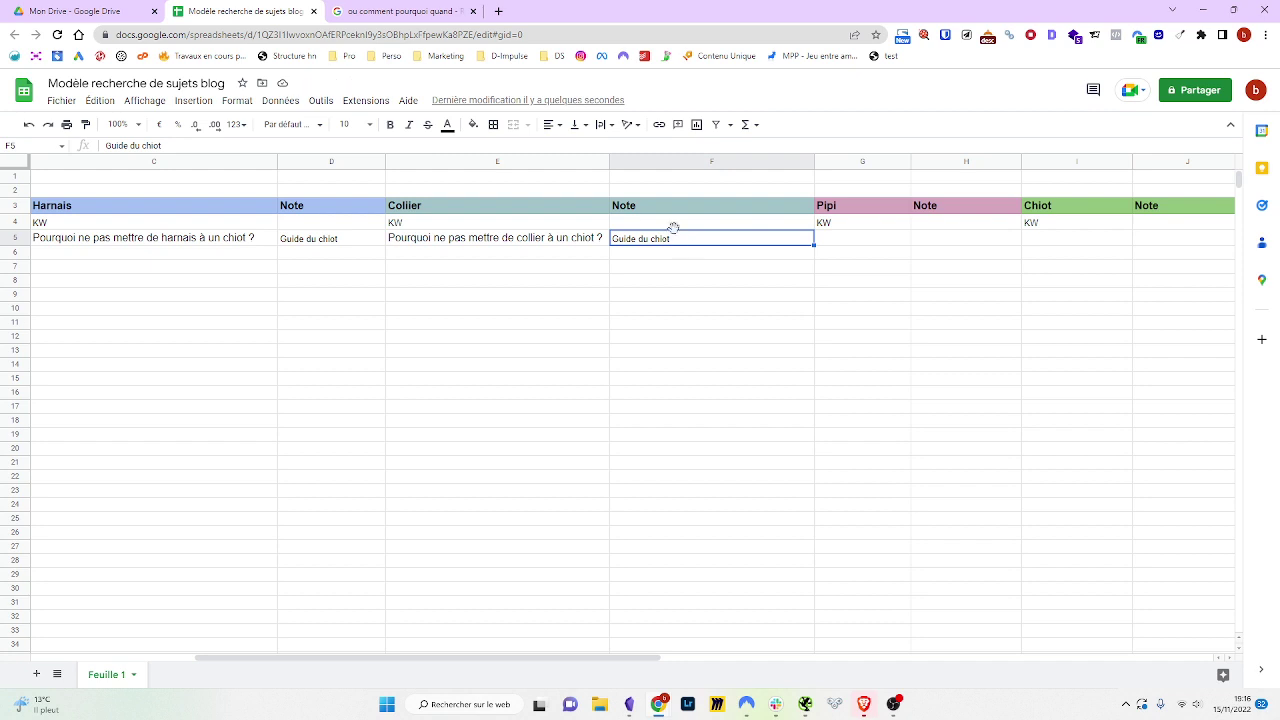
{"action": "left_click", "coordinate": [211, 243]}
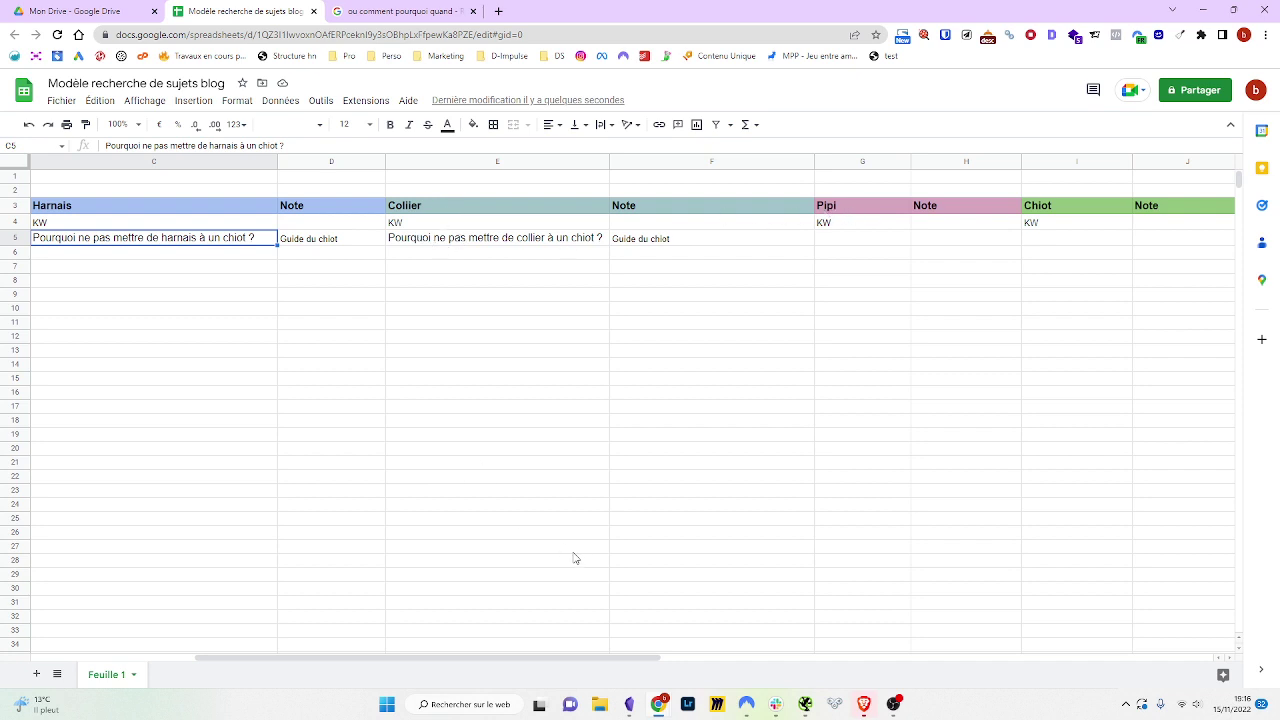
{"action": "left_click_drag", "start_coordinate": [537, 662], "coordinate": [473, 664]}
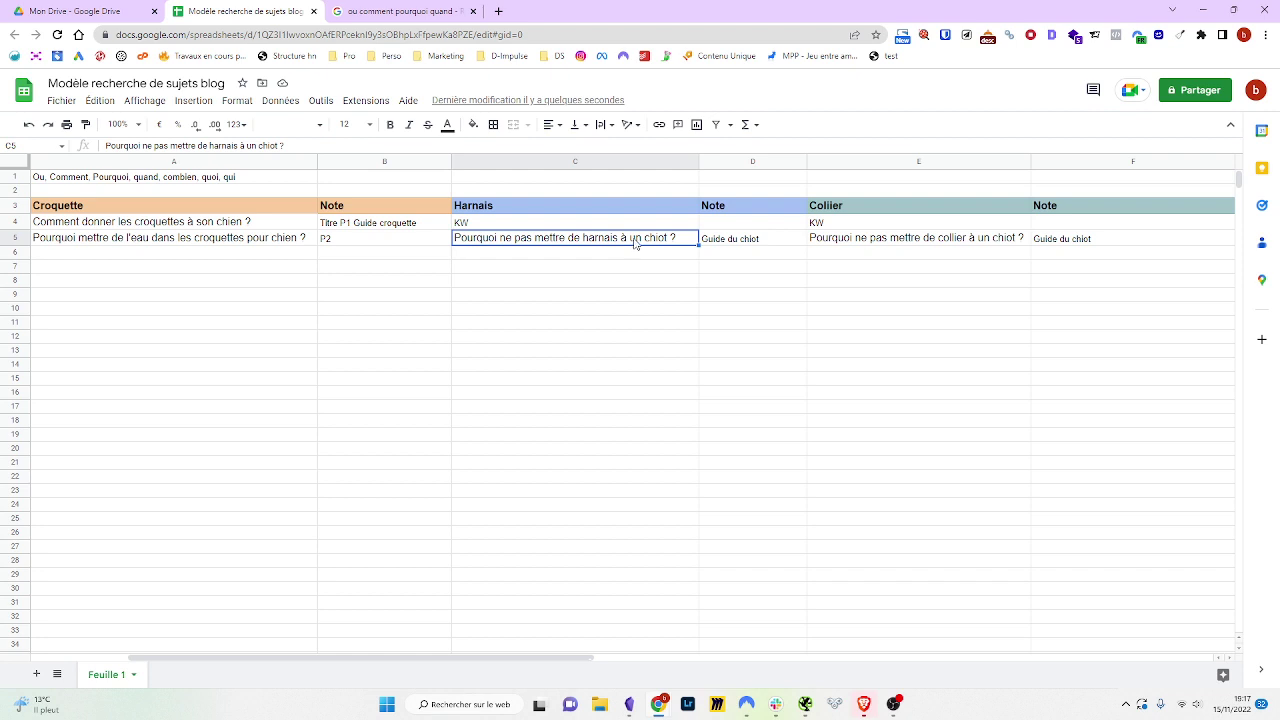
{"action": "left_click", "coordinate": [903, 244]}
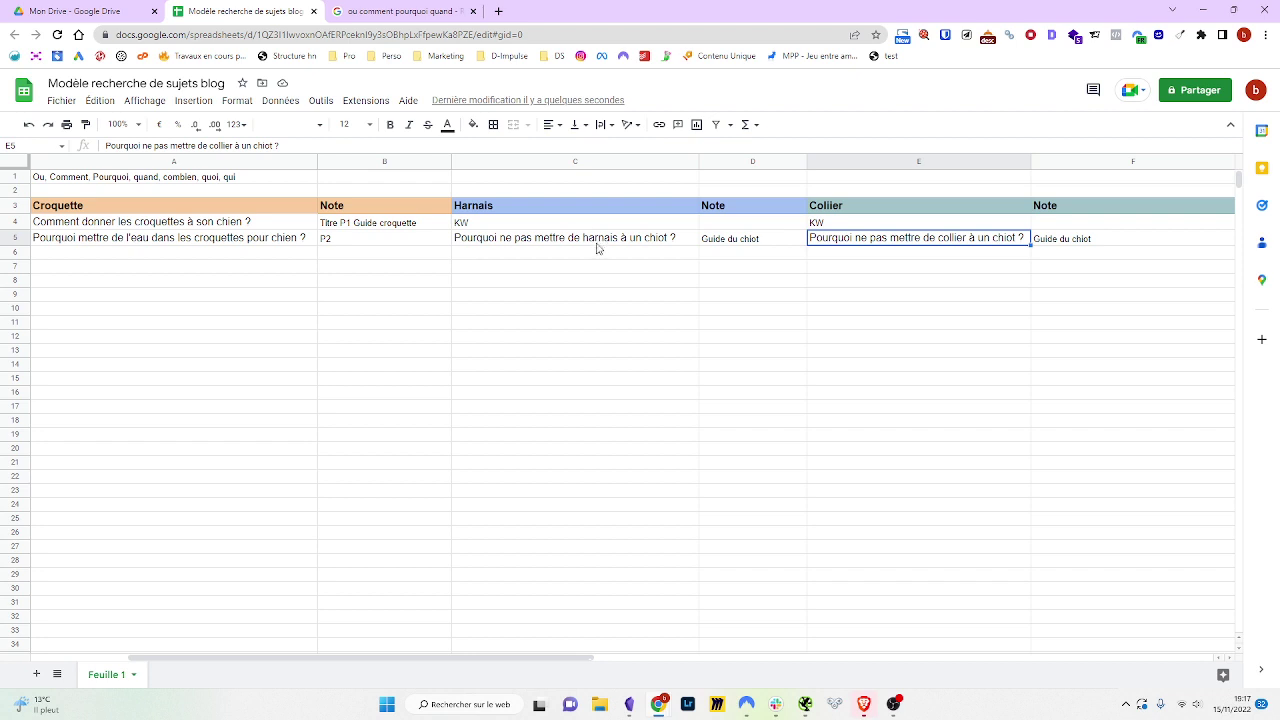
- Extend the note in cell D5 to "Guide du chiot / Maillage interne" and widen column D to fit it
{"action": "double_click", "coordinate": [774, 244]}
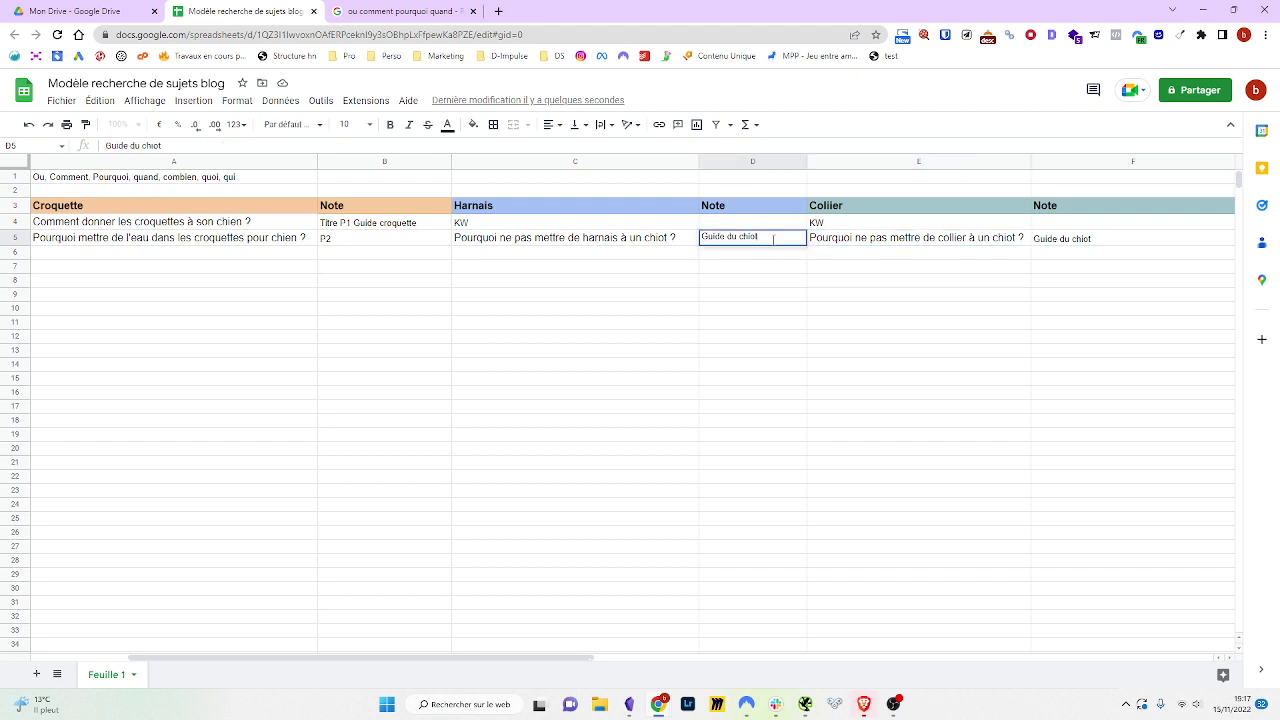
{"action": "type", "text": "/ Maillage interm"}
{"action": "key", "text": "Return"}
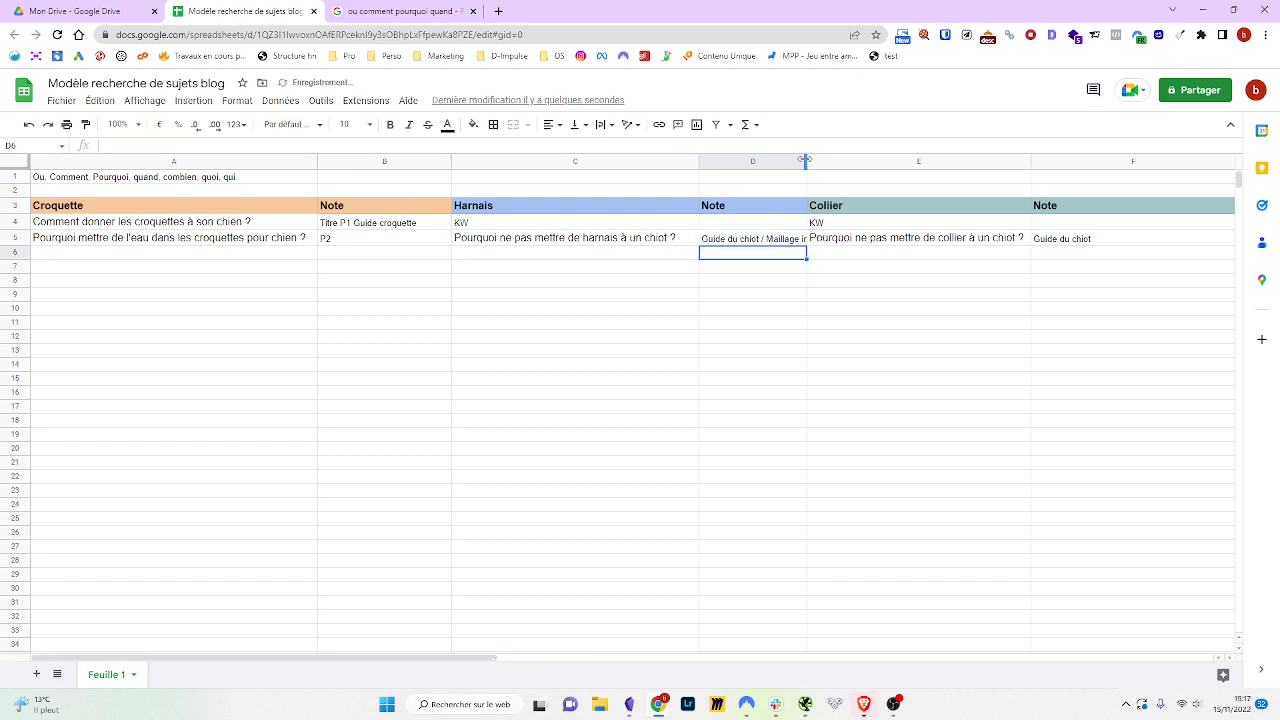
{"action": "left_click_drag", "start_coordinate": [808, 161], "coordinate": [846, 157]}
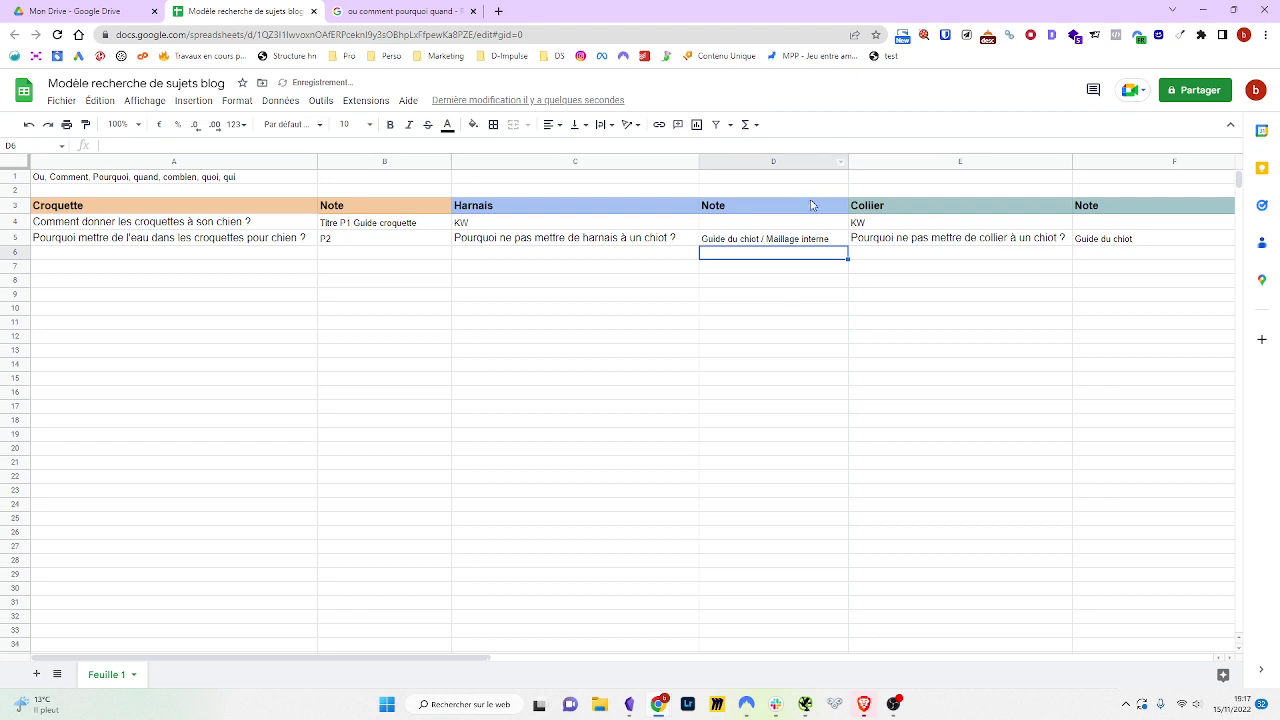